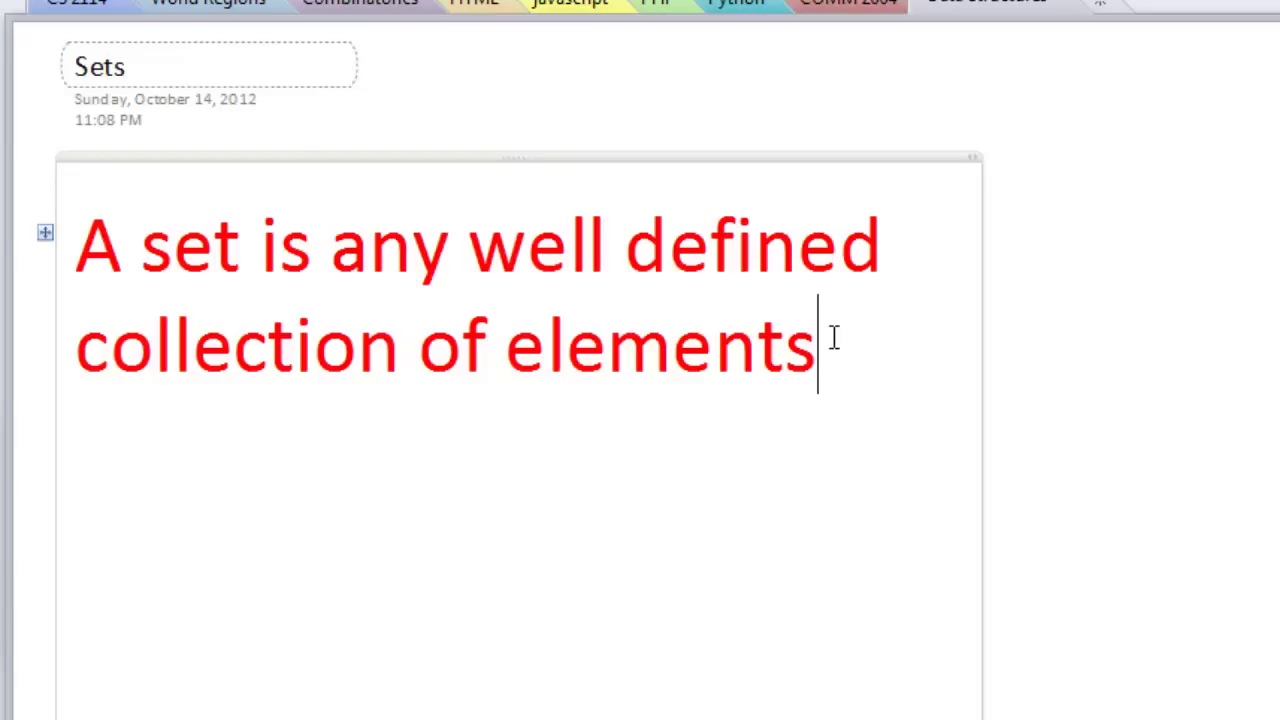
- Highlight 'well defined' in the set definition and dismiss the colour scheme prompt
drag(474, 252, 903, 271)
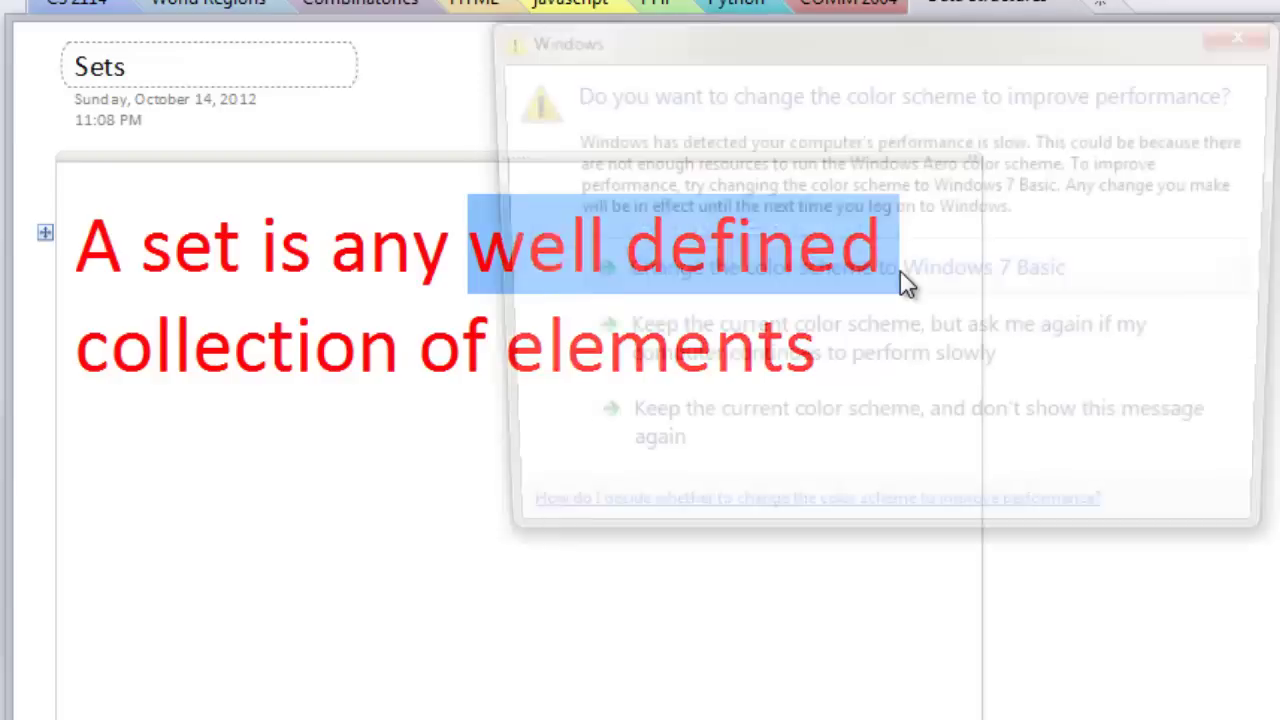
click(849, 369)
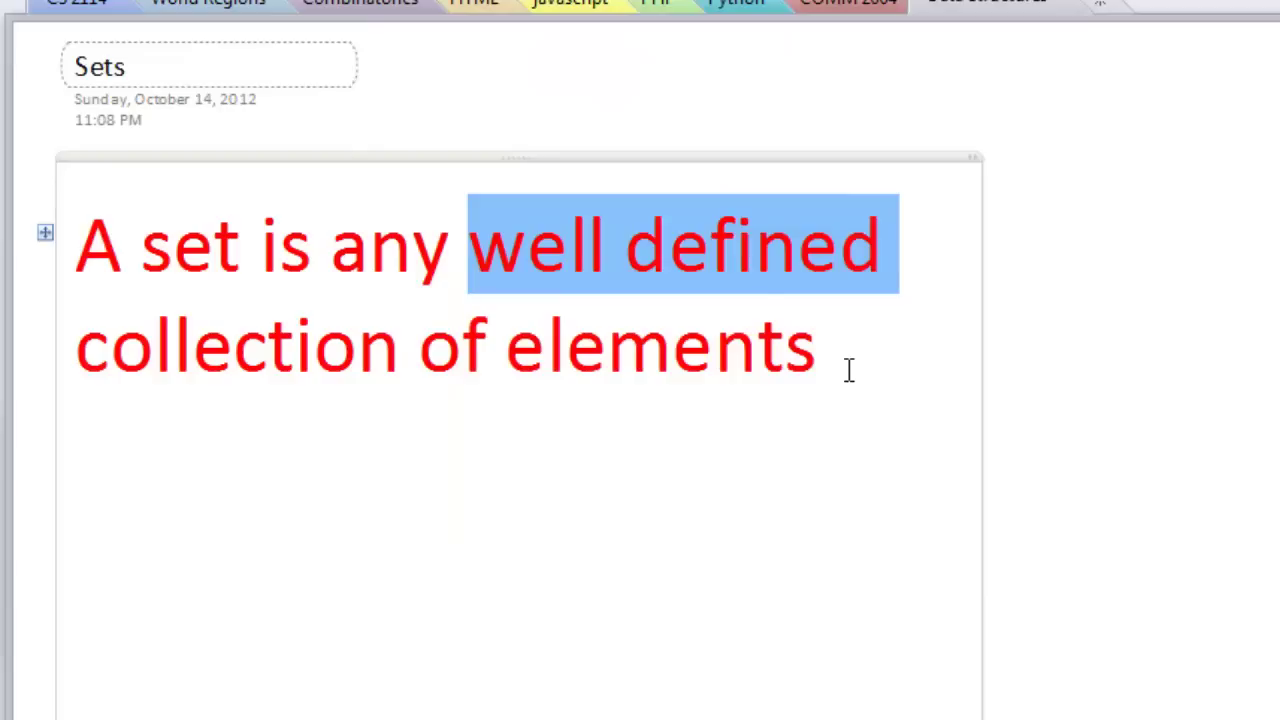
click(849, 369)
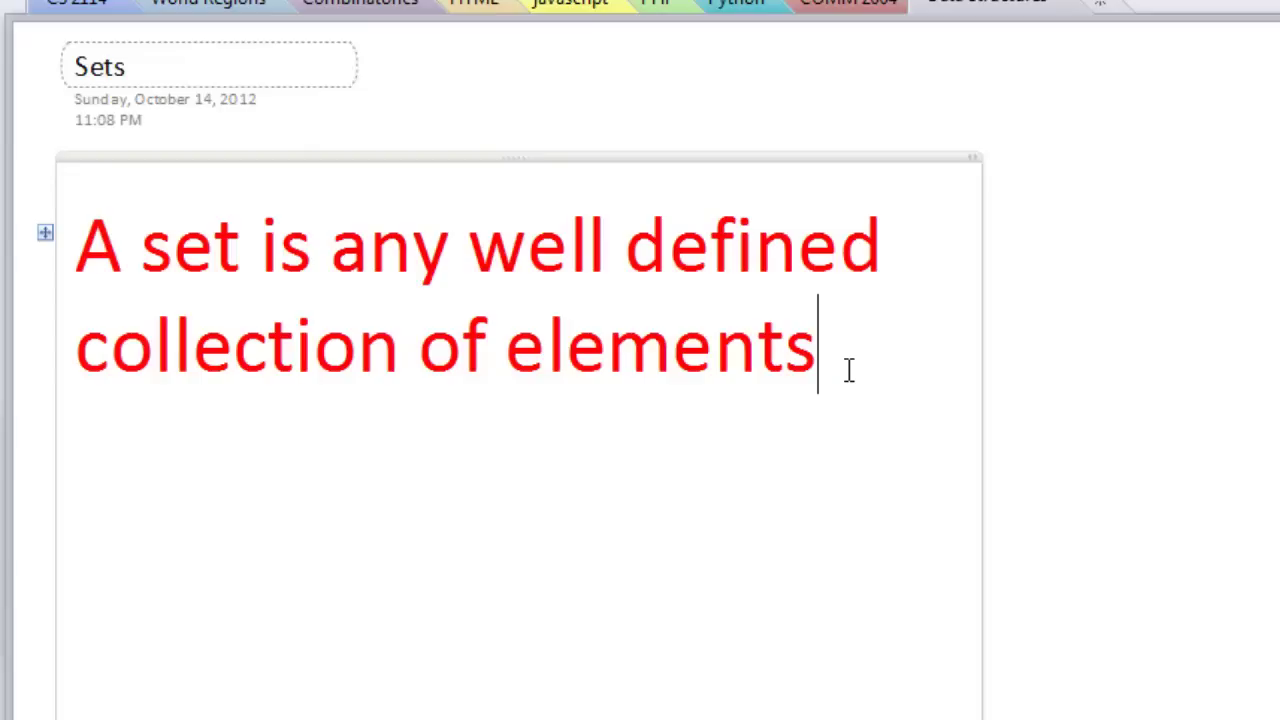
- Type {1,2,3,4,} = {2,1,3,4} ={ 4,3,2,1} on one line, widening the note to fit
key(Return)
key(Return)
text({)
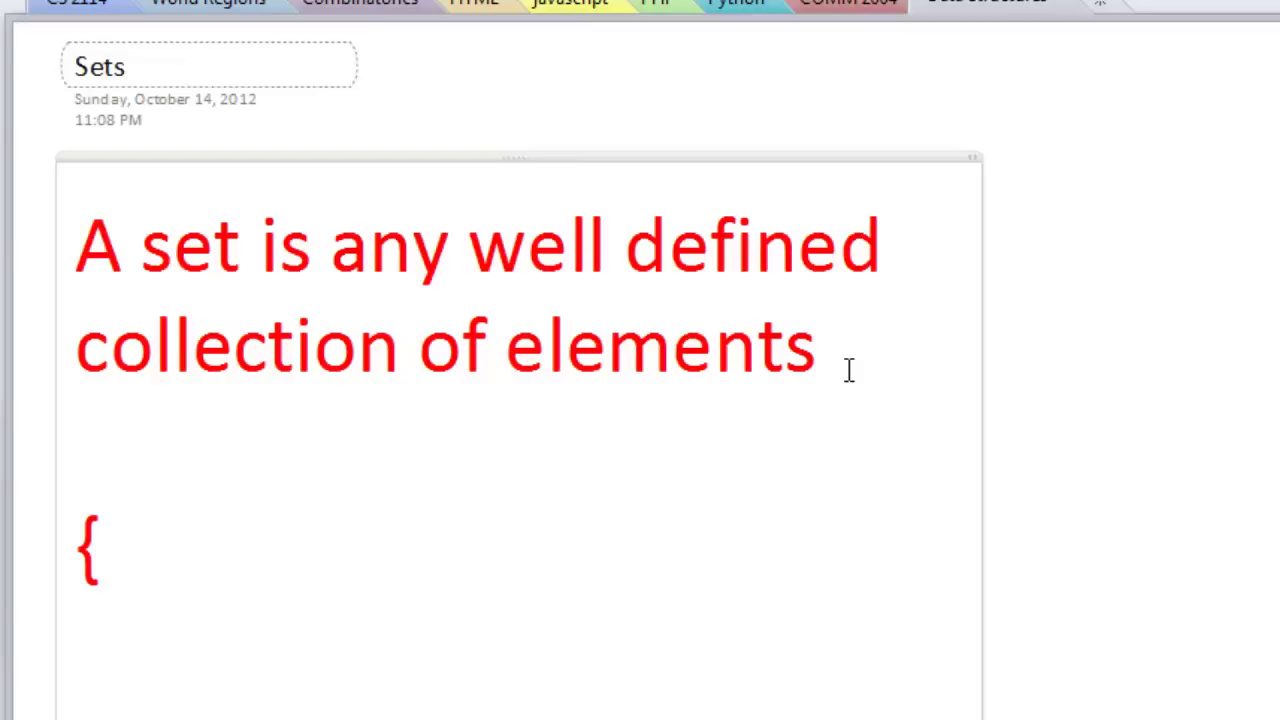
text(1,2,3)
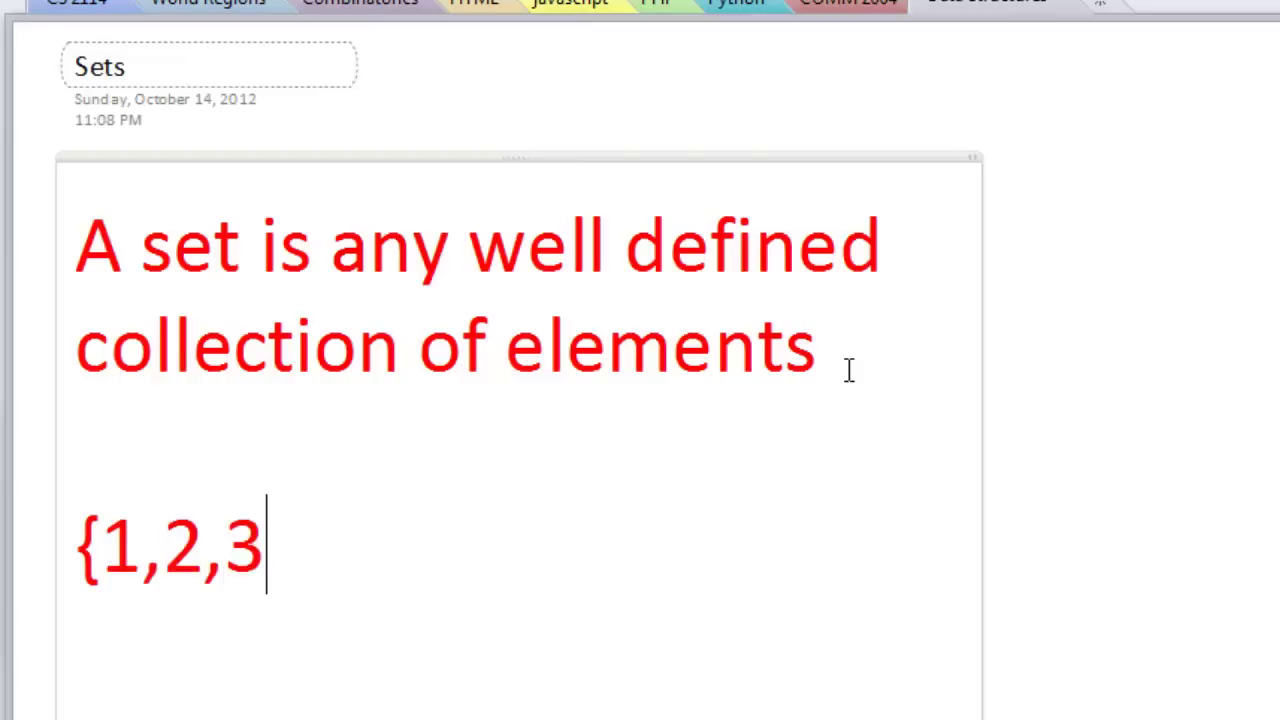
text(,4,)
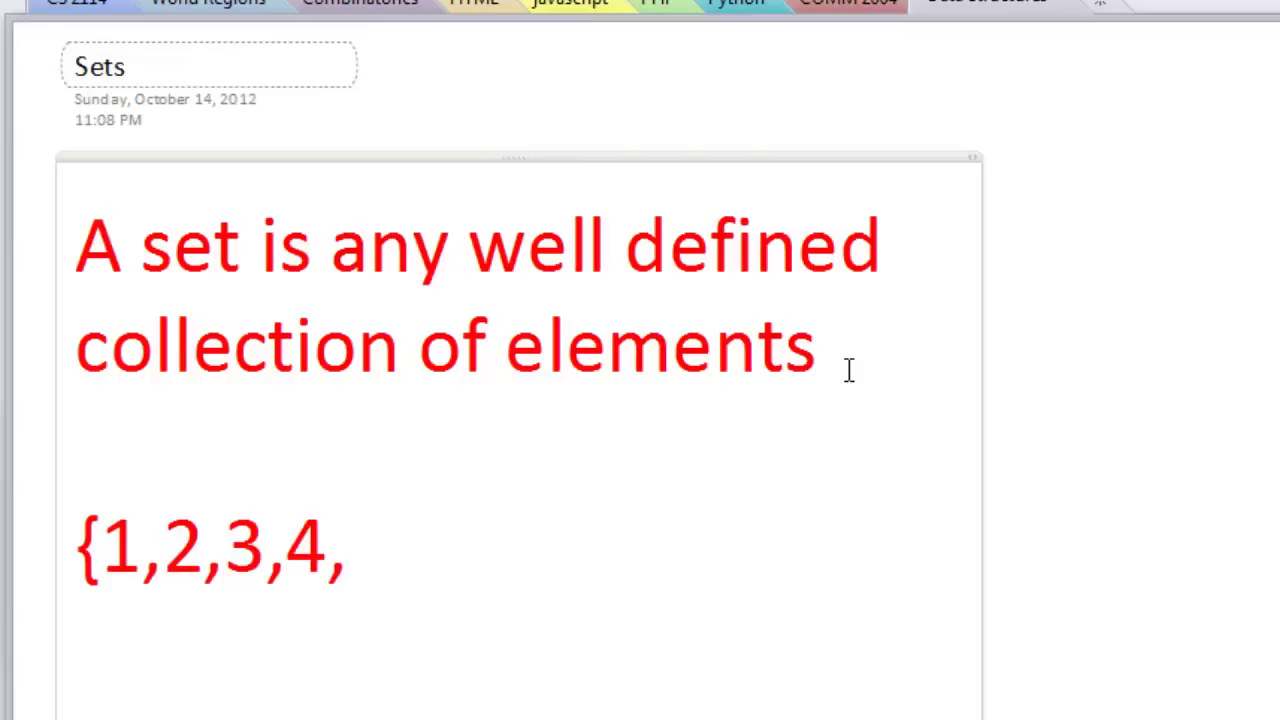
text(})
text(= {)
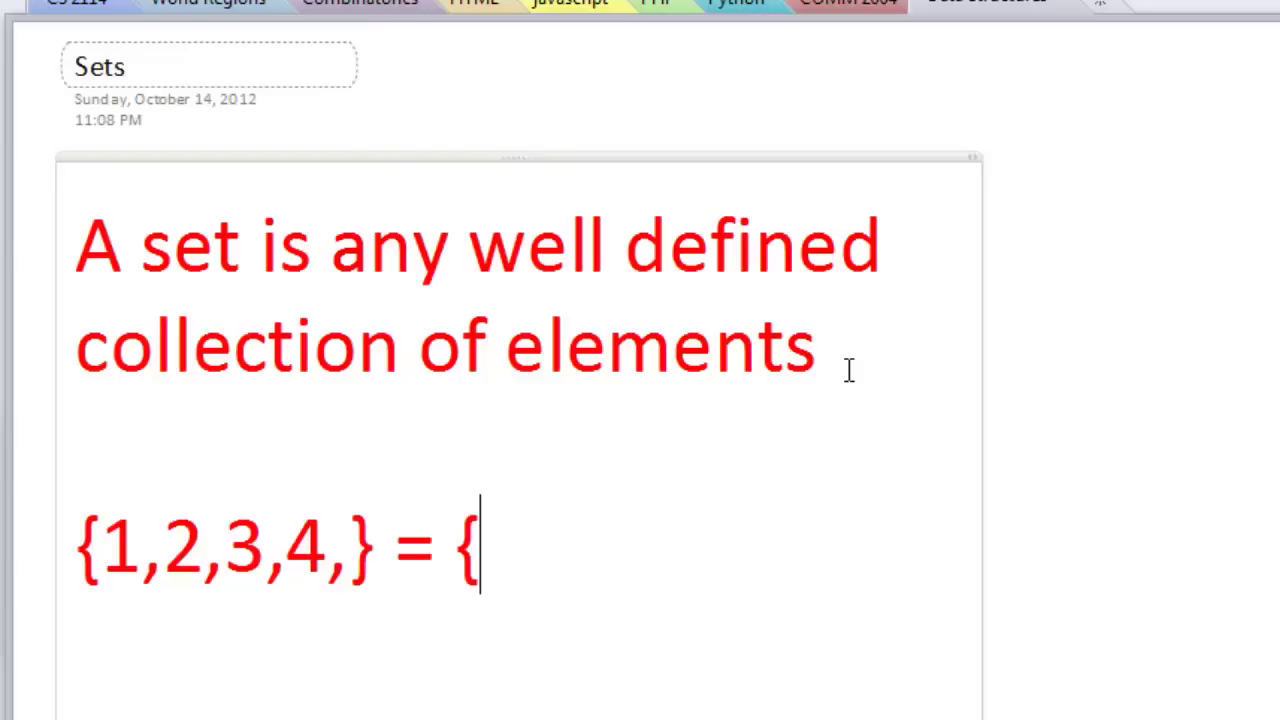
text(2,1,3,4)
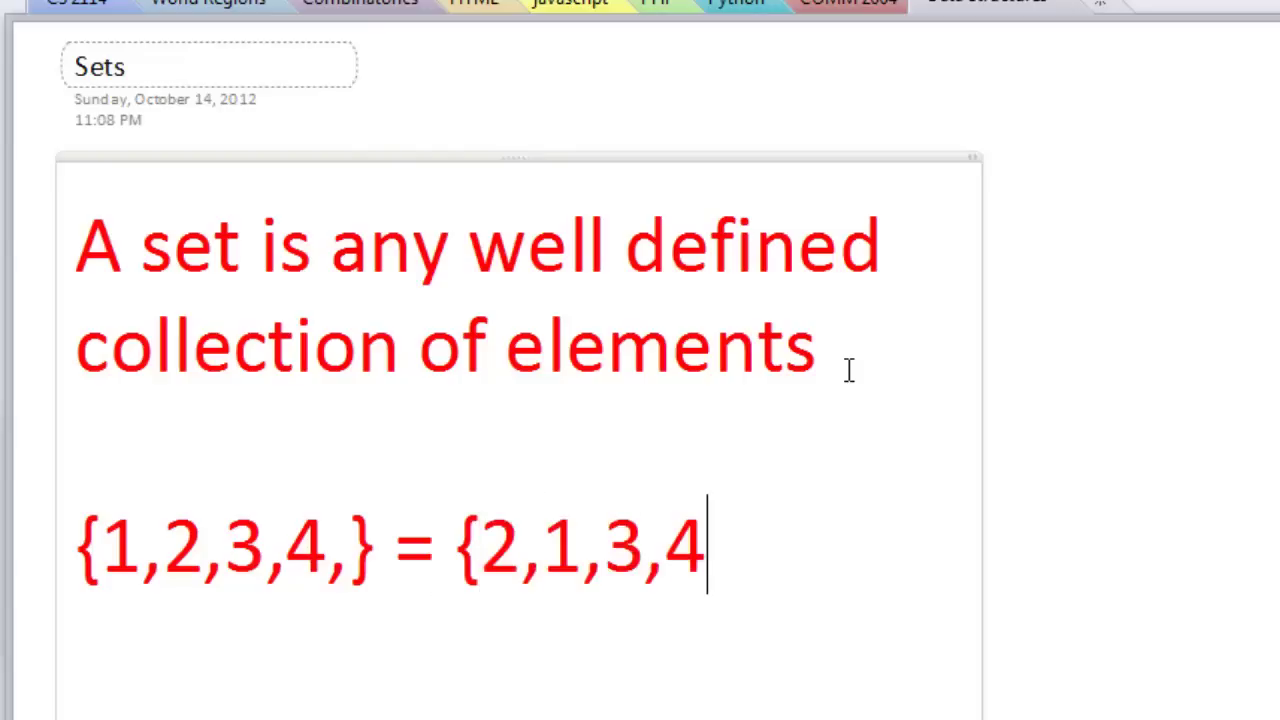
text(})
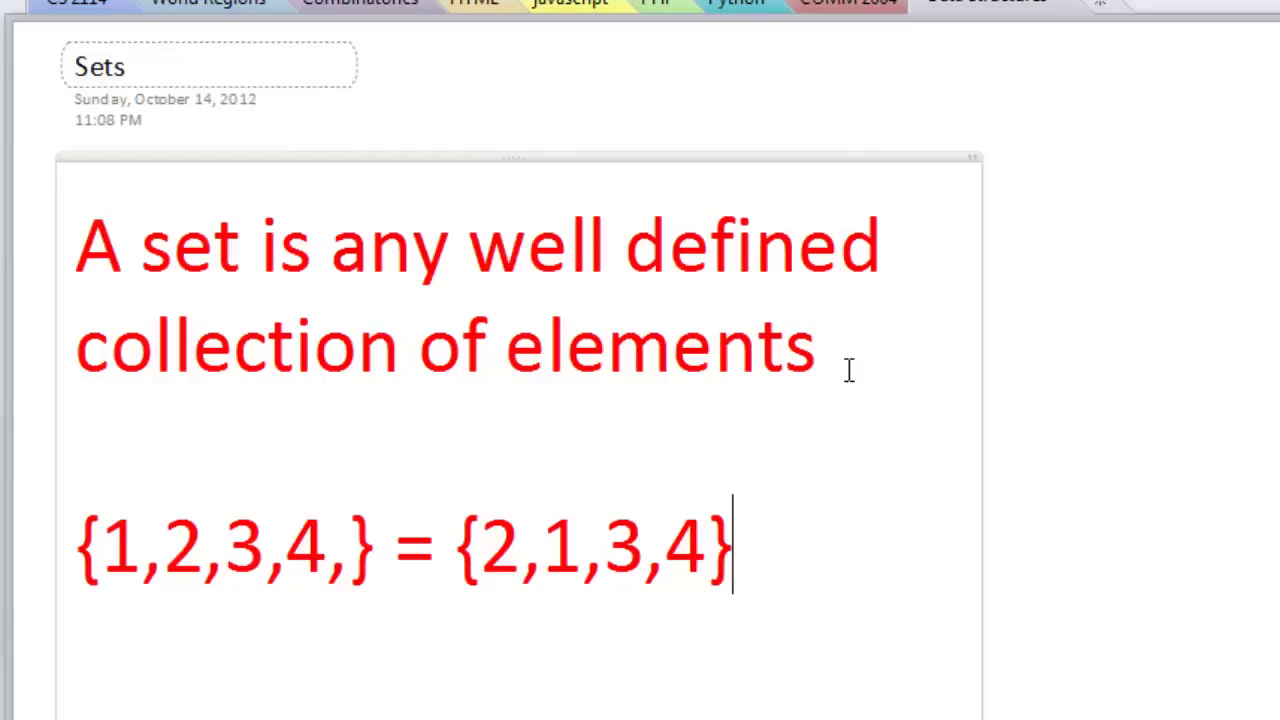
text( ={)
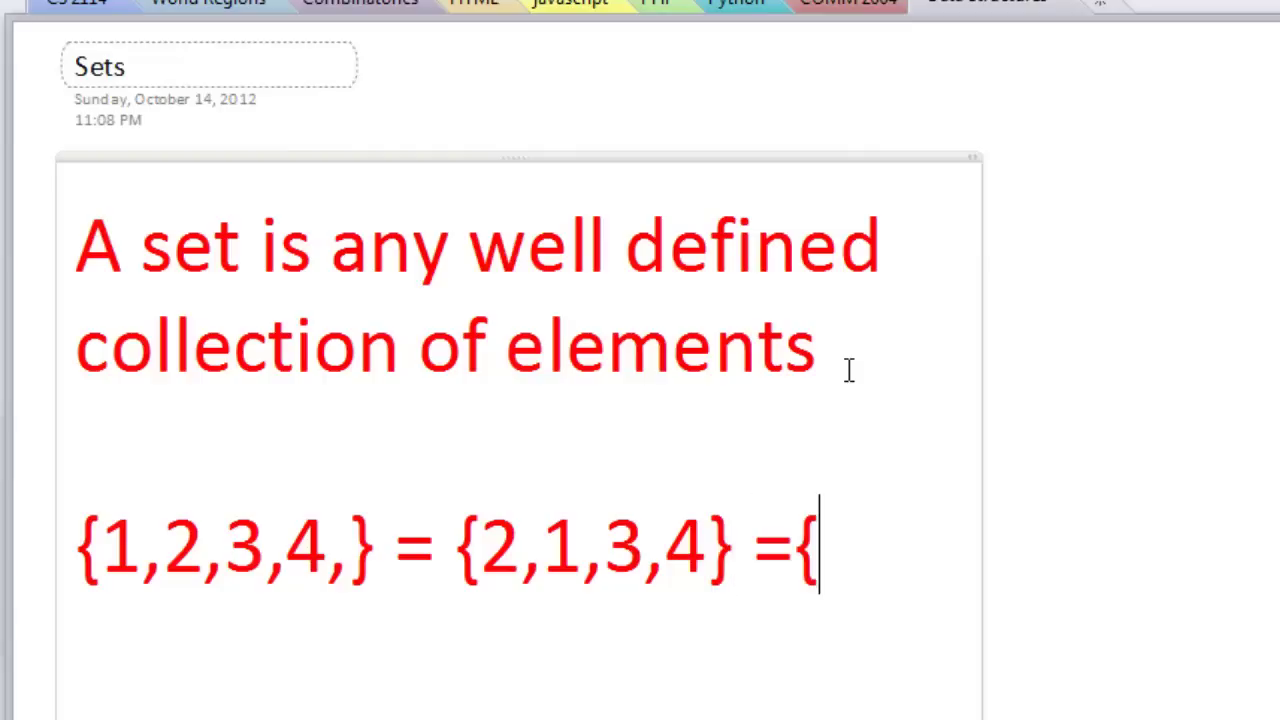
text( 4,3,2,1)
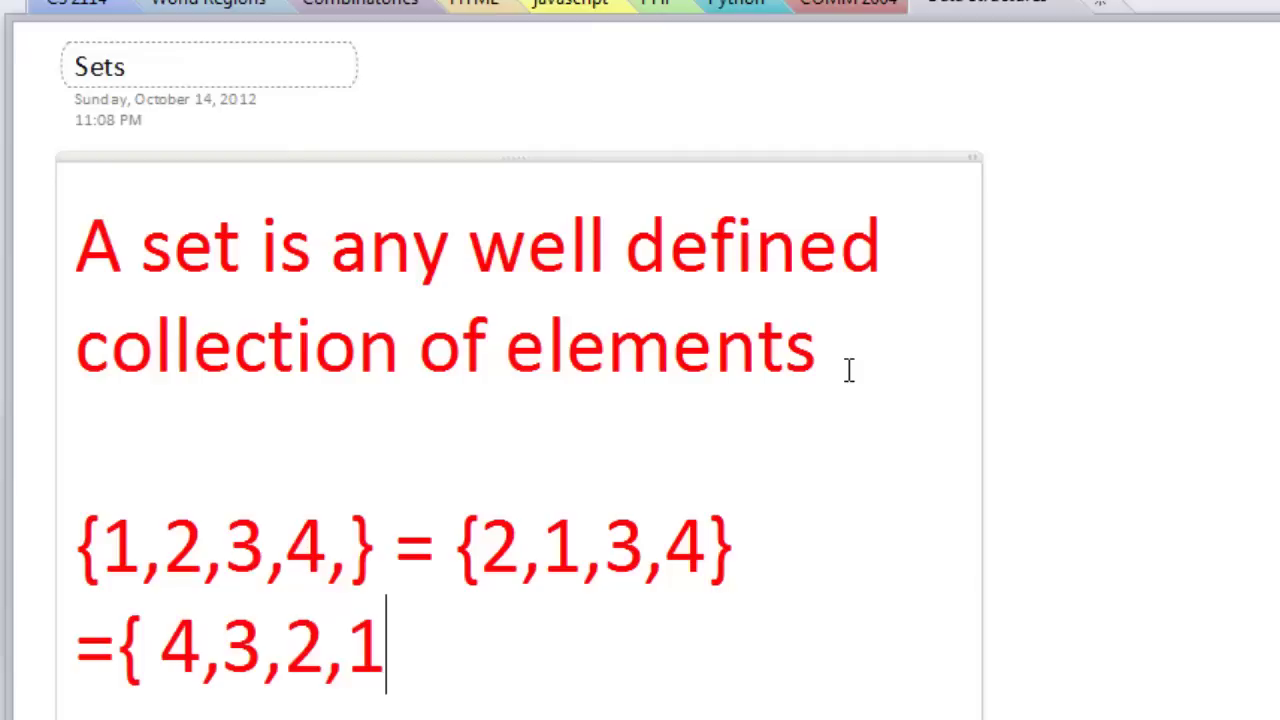
text(})
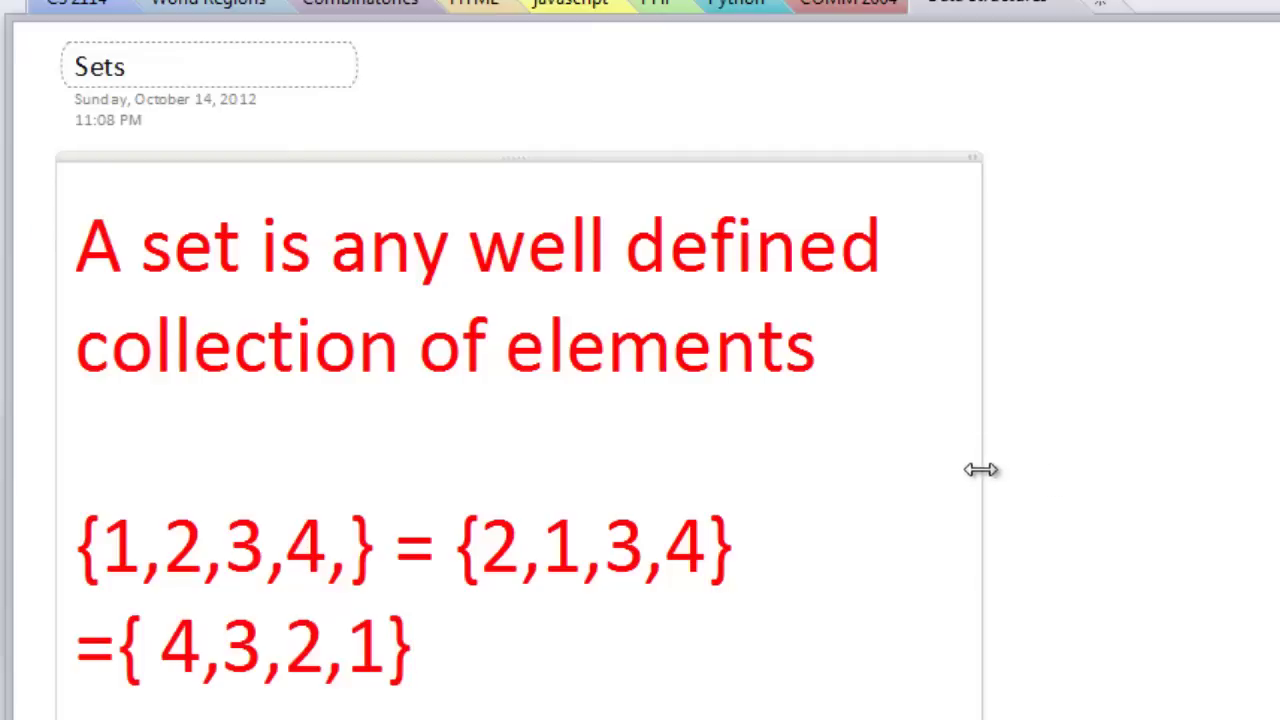
drag(986, 469, 1178, 474)
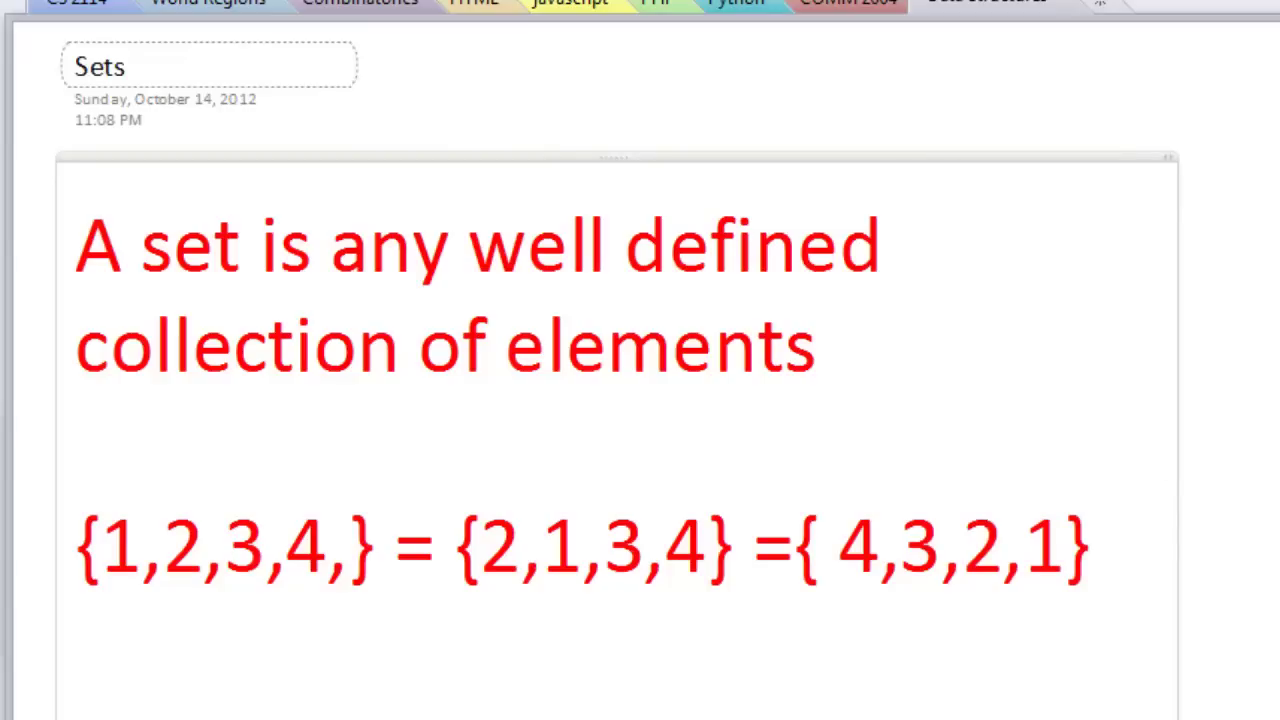
key(Return)
key(Return)
- Add the line {1,2,3,4}= {1,1,2,2,3,4} below the equal sets
text({1,2,3,4{)
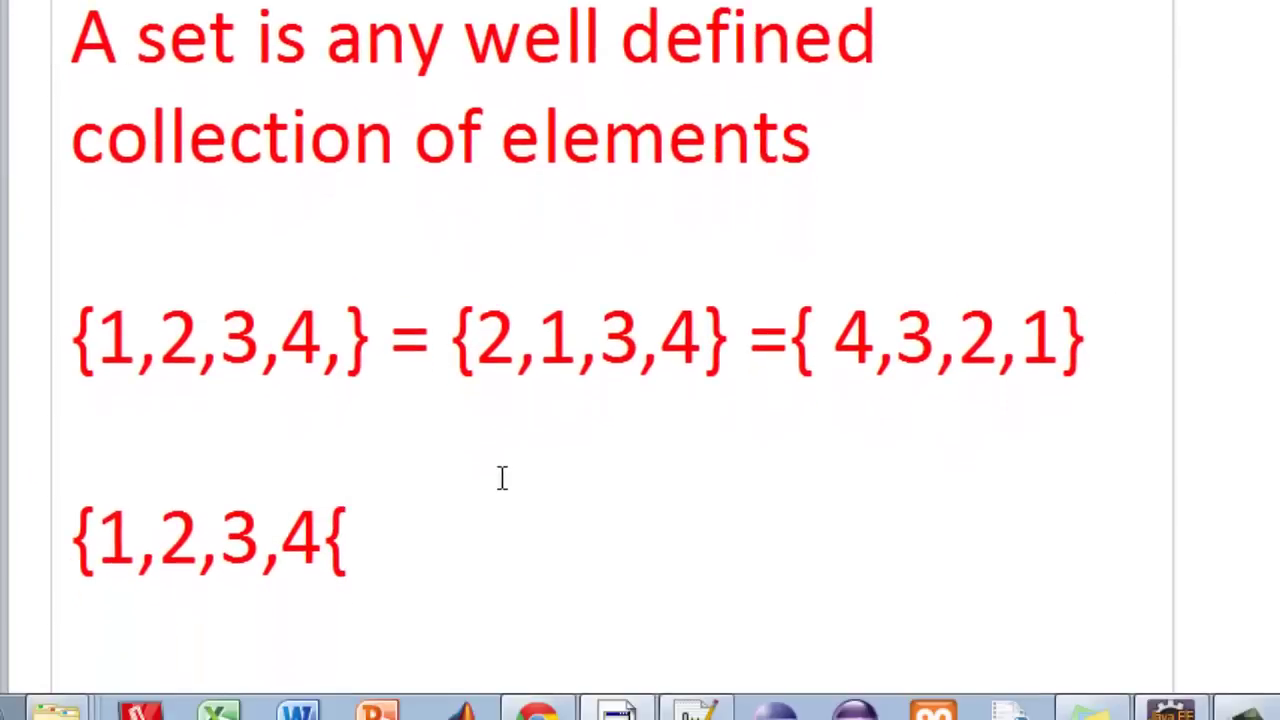
key(BackSpace)
text(}= )
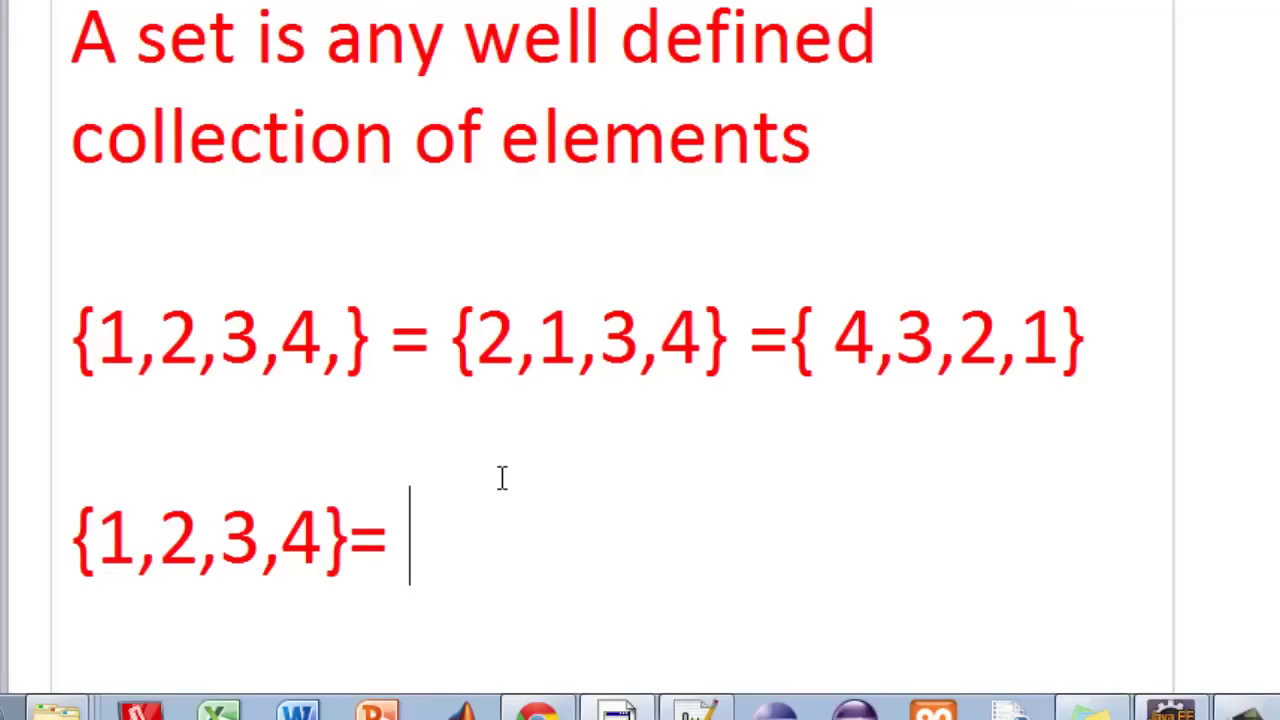
text({1,1,)
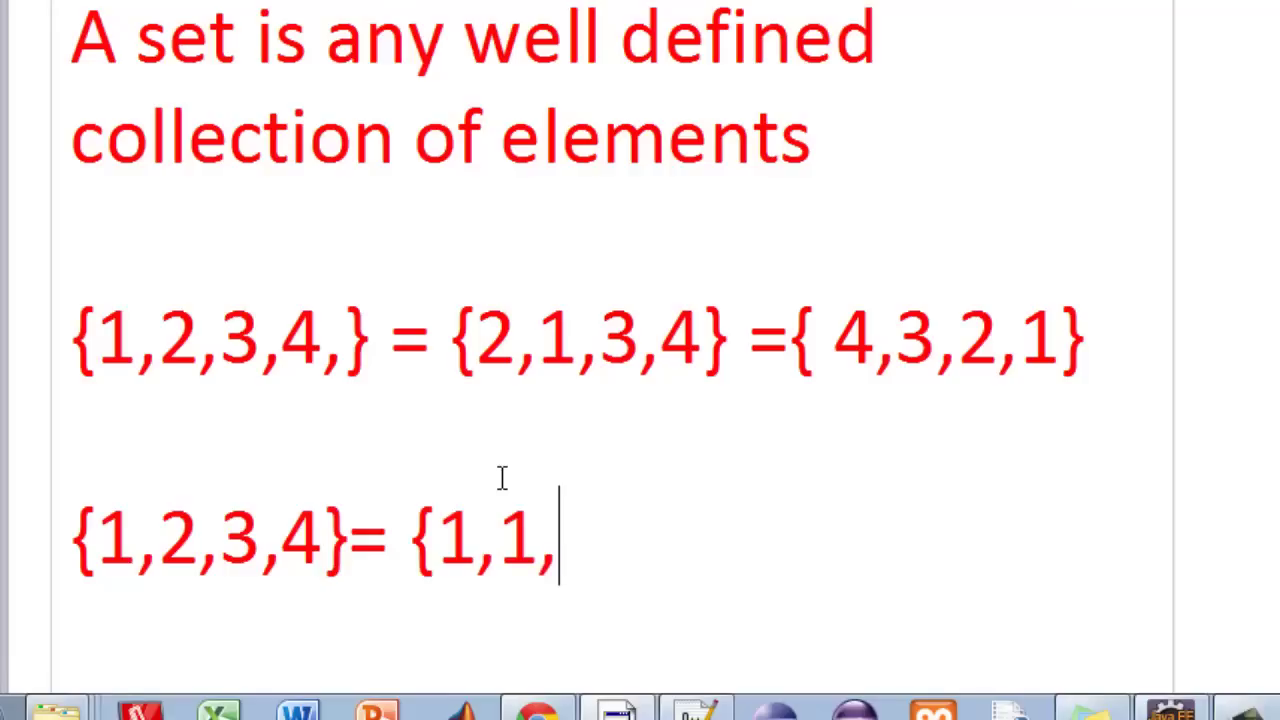
text(2,2,3)
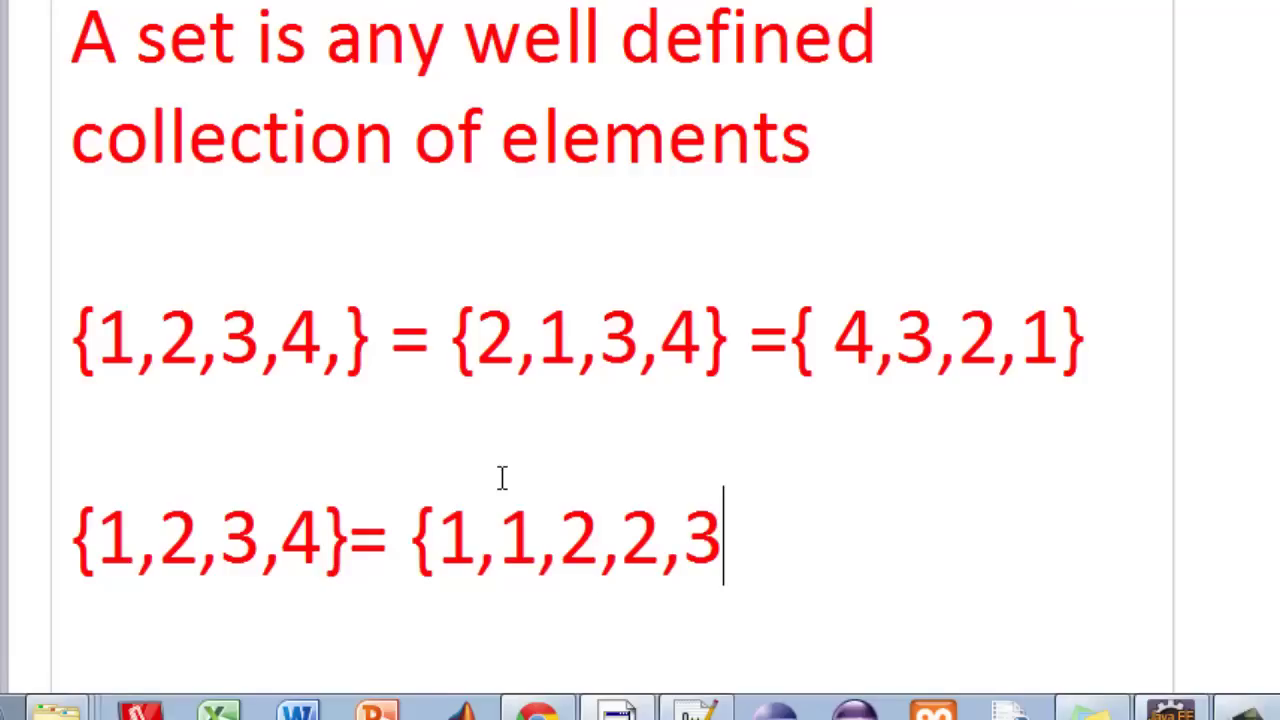
text(,4})
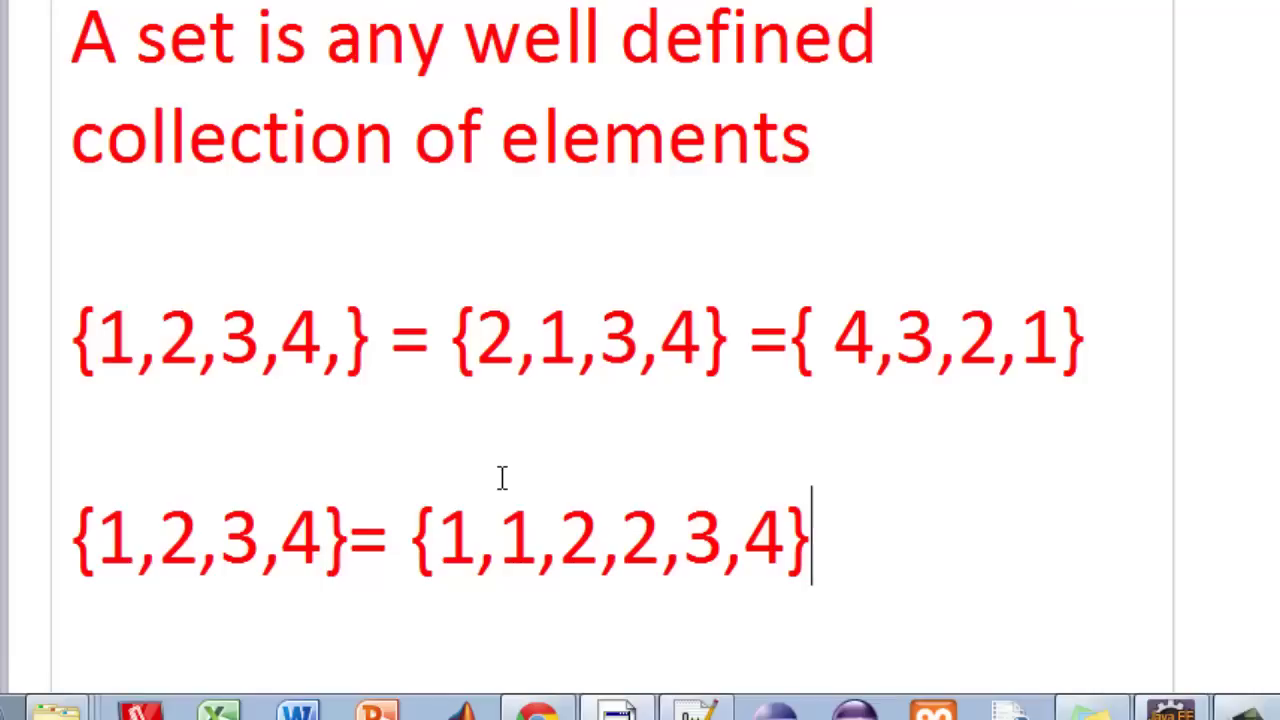
key(Return)
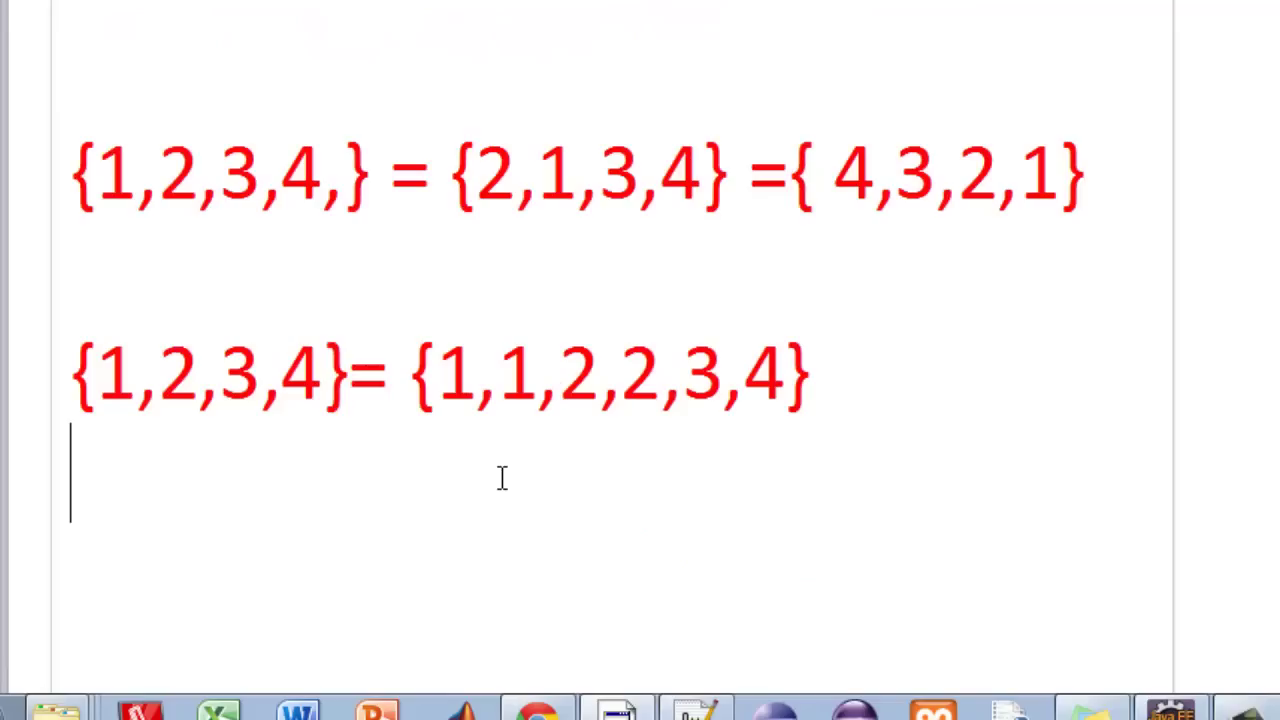
- Add the notes '--Duplicates do not MATTER!' and '--order does not matter' on separate lines
text(--Duplicates )
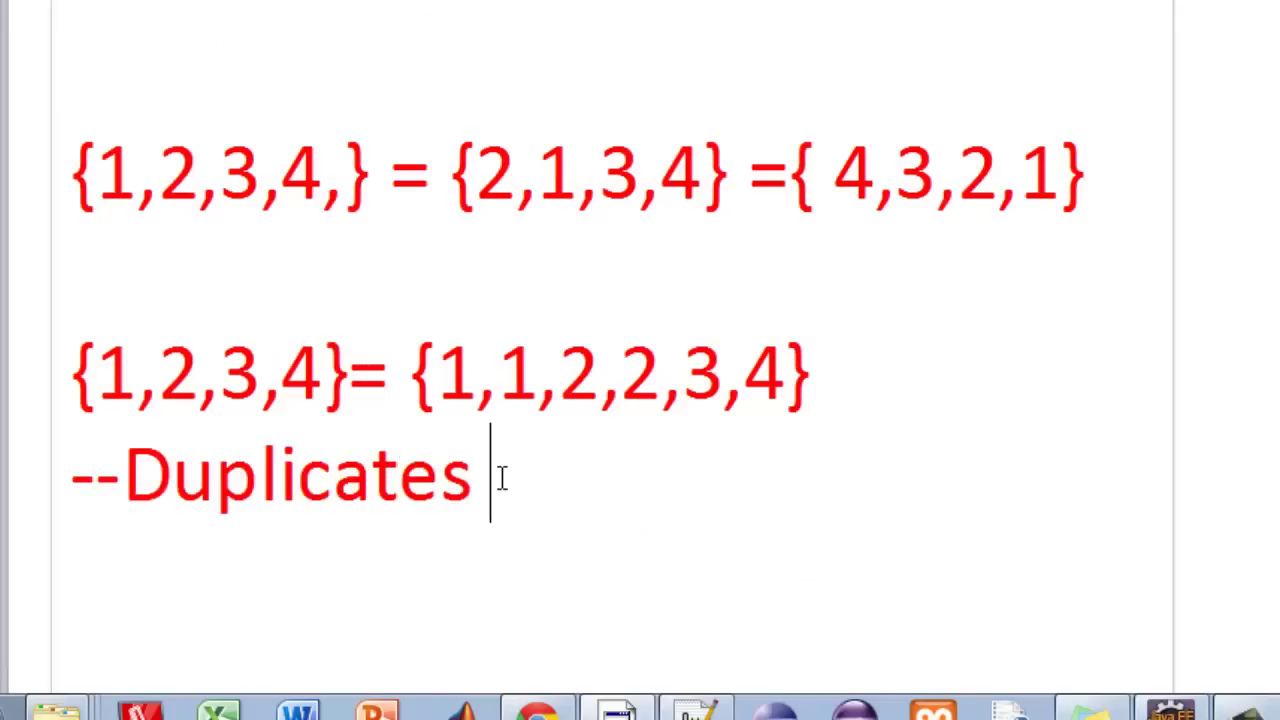
text(do no)
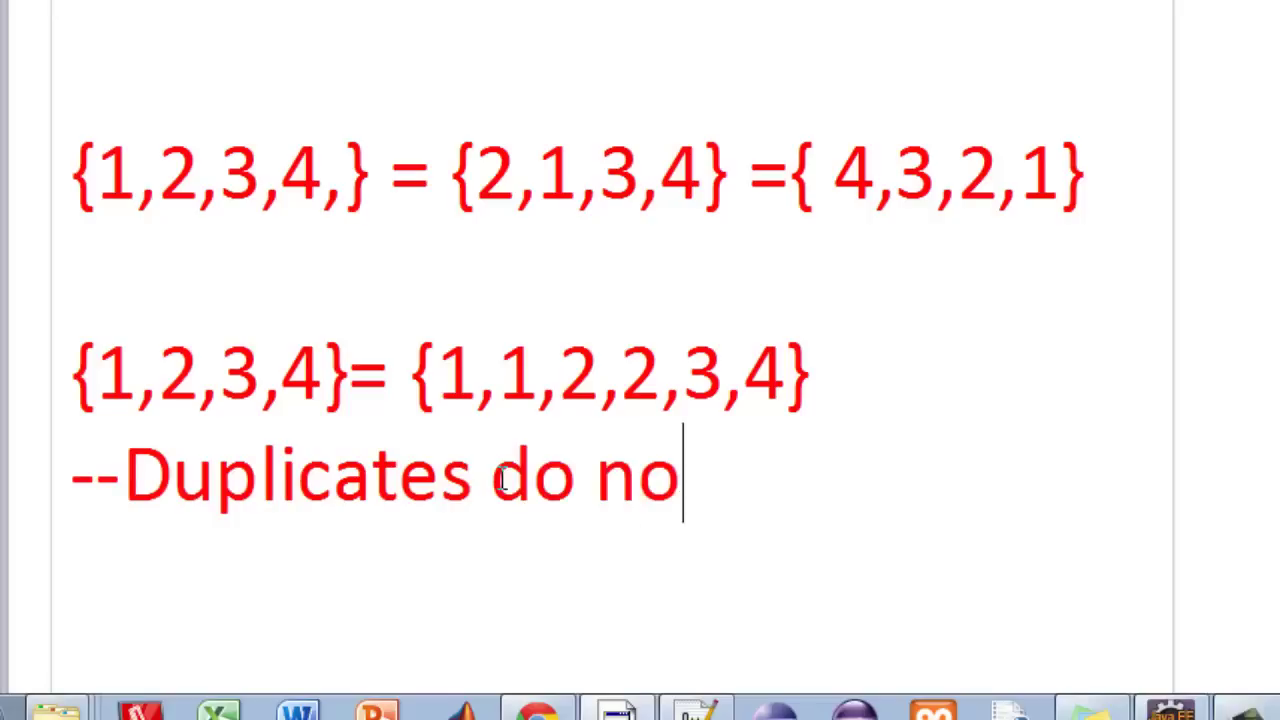
text(t MAT)
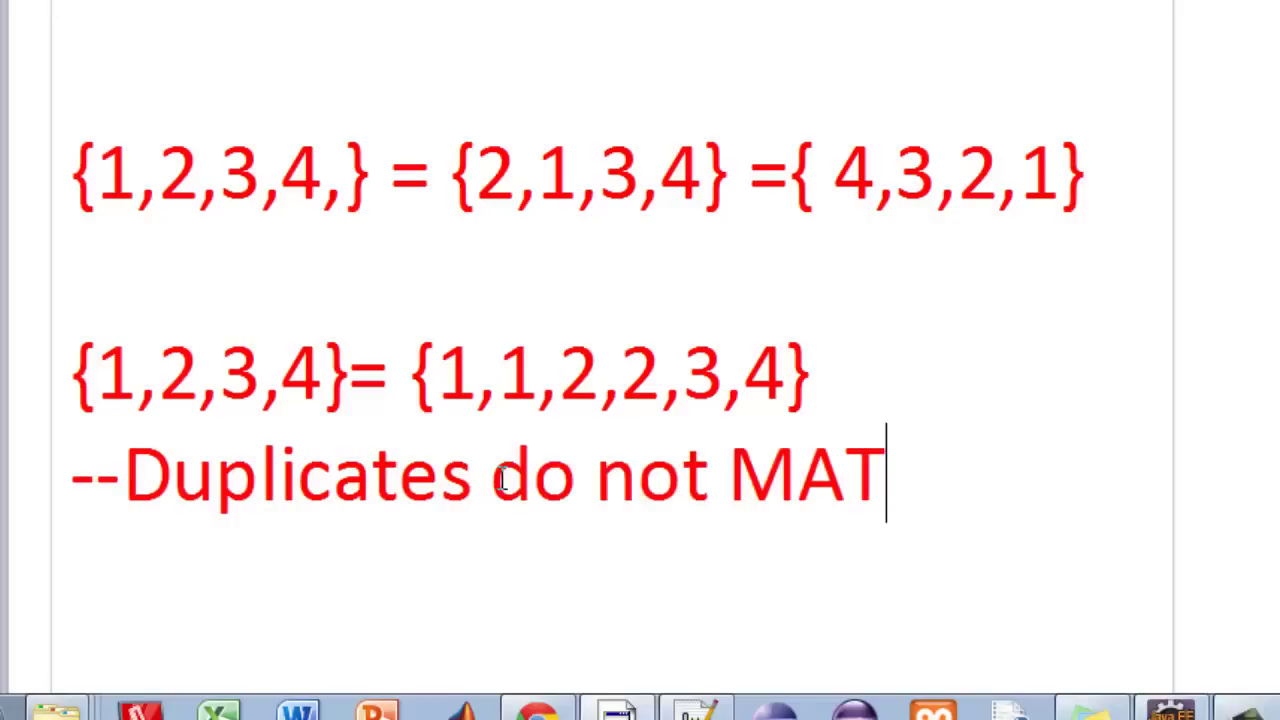
text(TER!)
key(Return)
text(--)
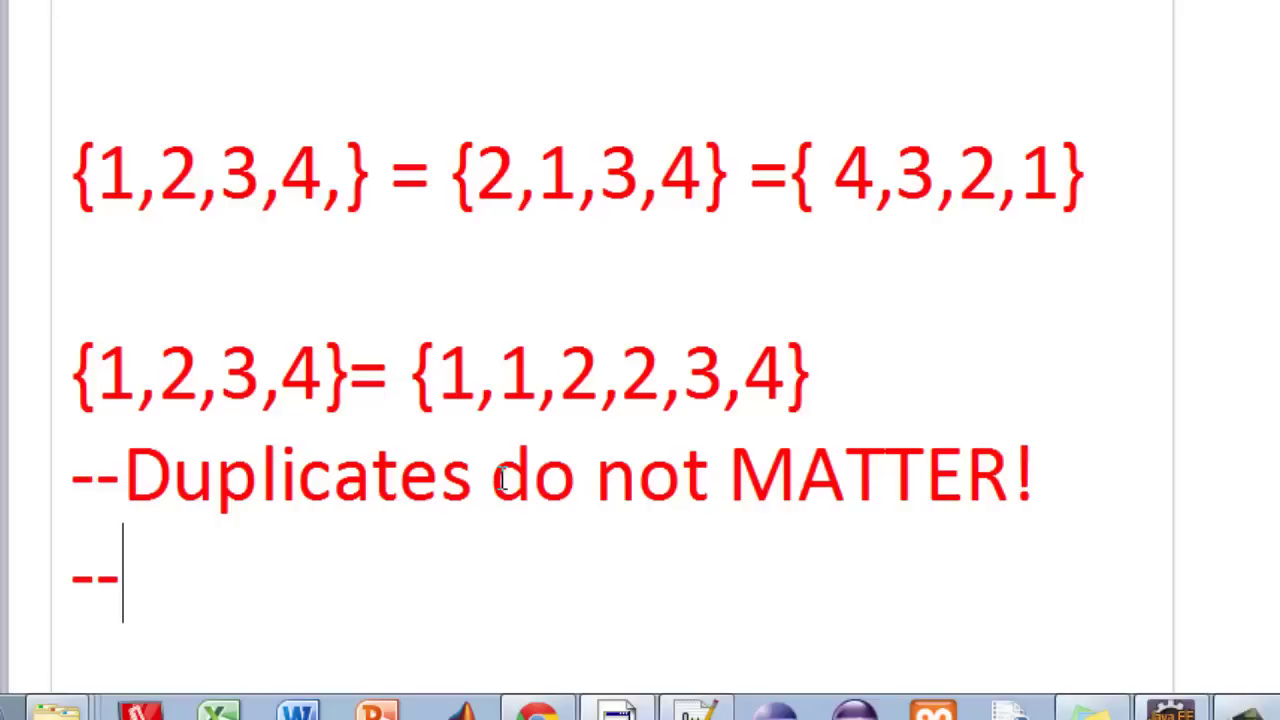
text(order does n)
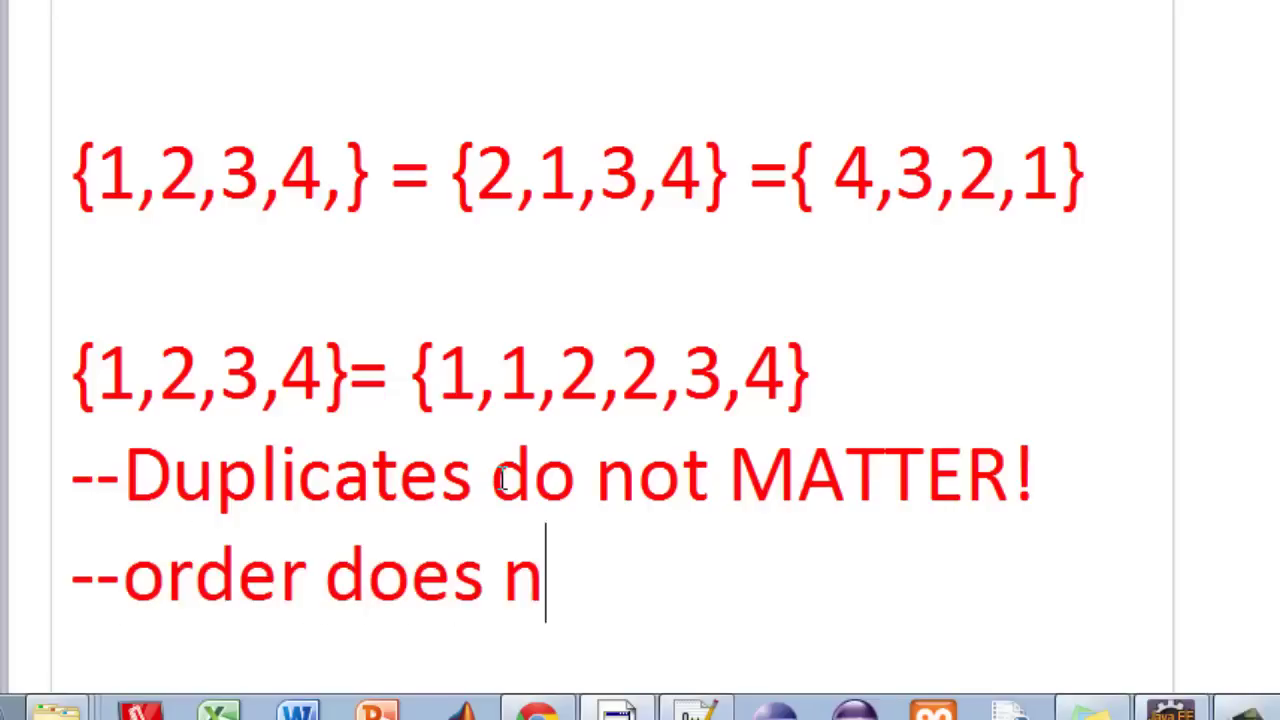
text(ot matter)
key(Return)
key(Return)
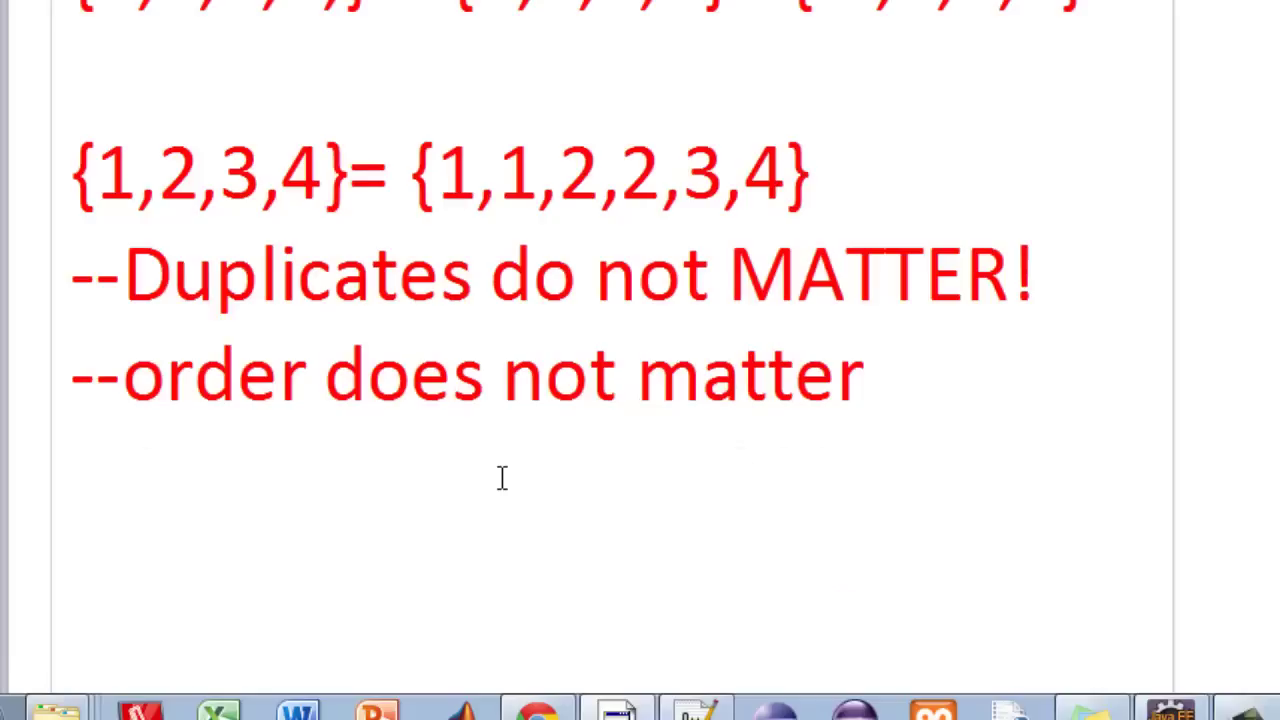
- Paste the prepared nested-set question and select its ∈ symbol for reuse
text(Hard Question: {4,{5,6},7} = A  Is {5,6} ∈ A ?)
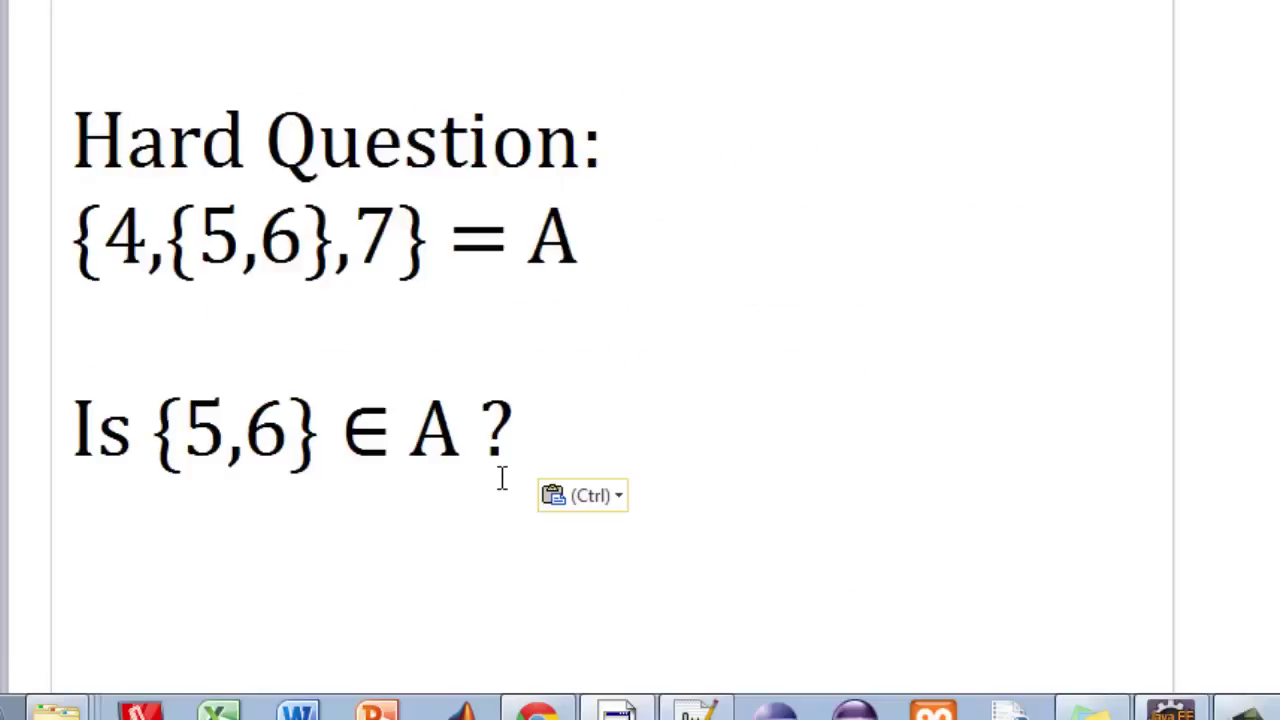
drag(392, 440, 343, 440)
key(ctrl+c)
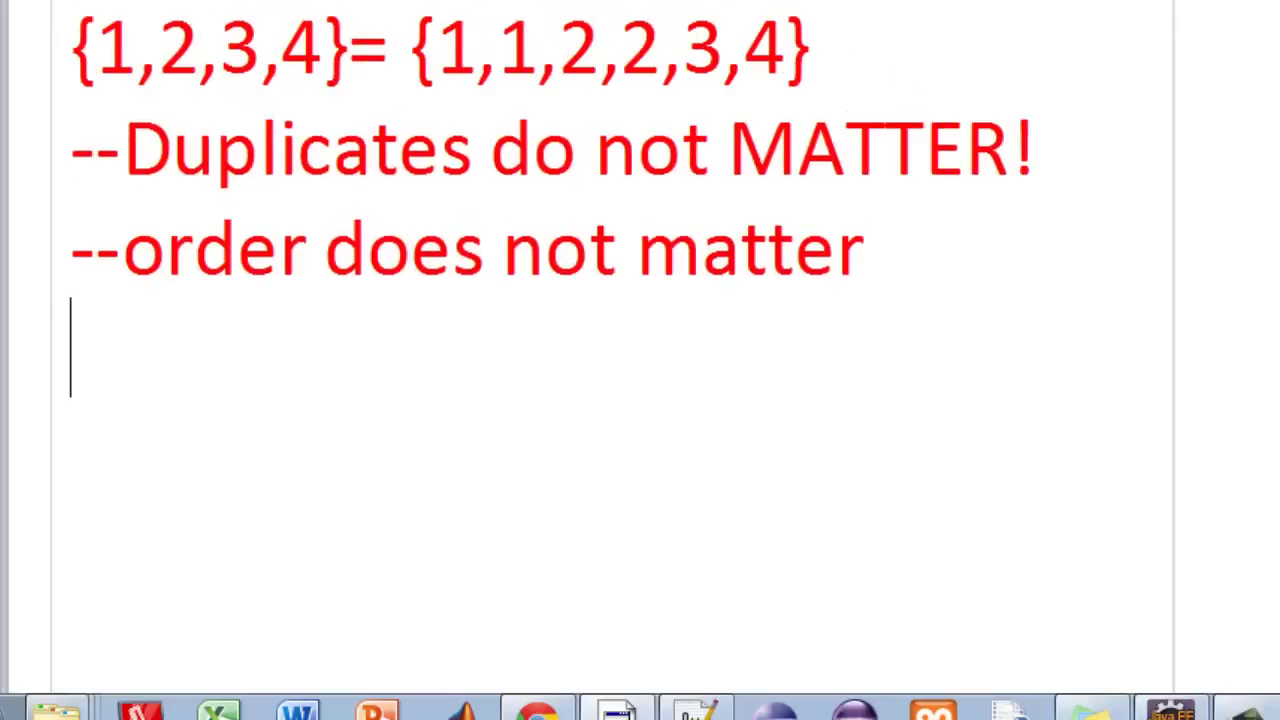
scroll(600, 350, up, 4)
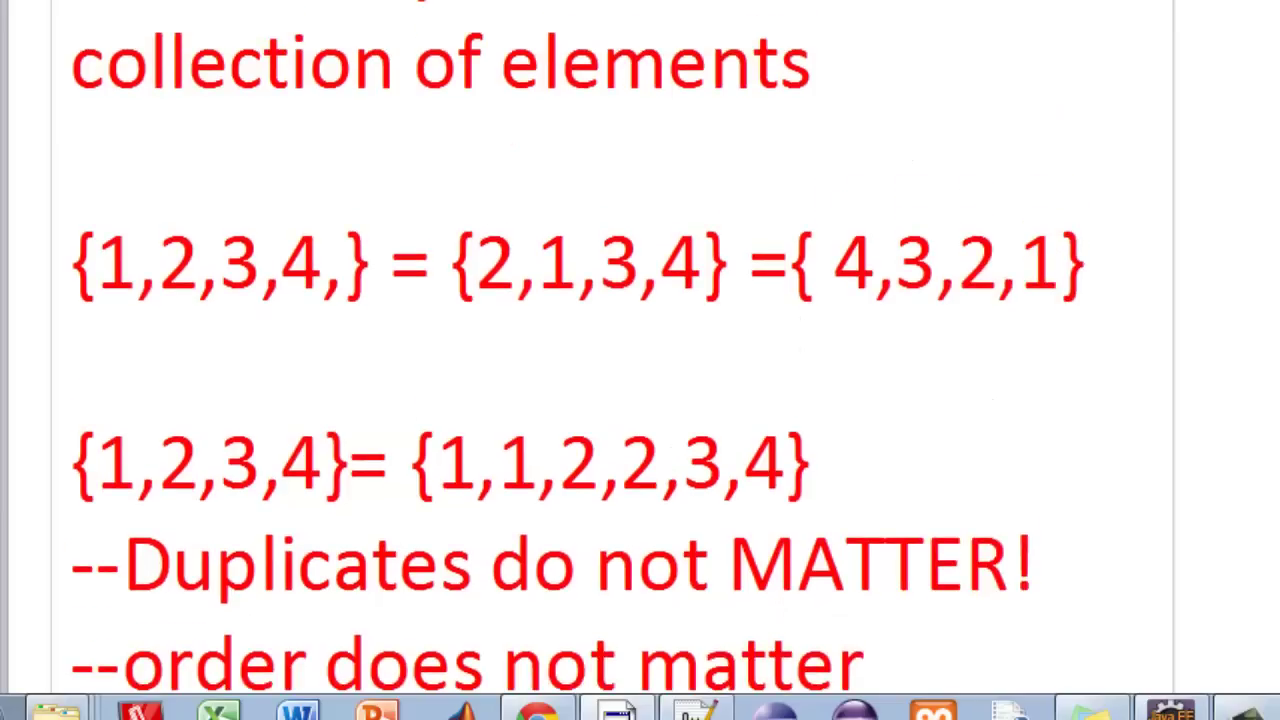
scroll(600, 350, down, 5)
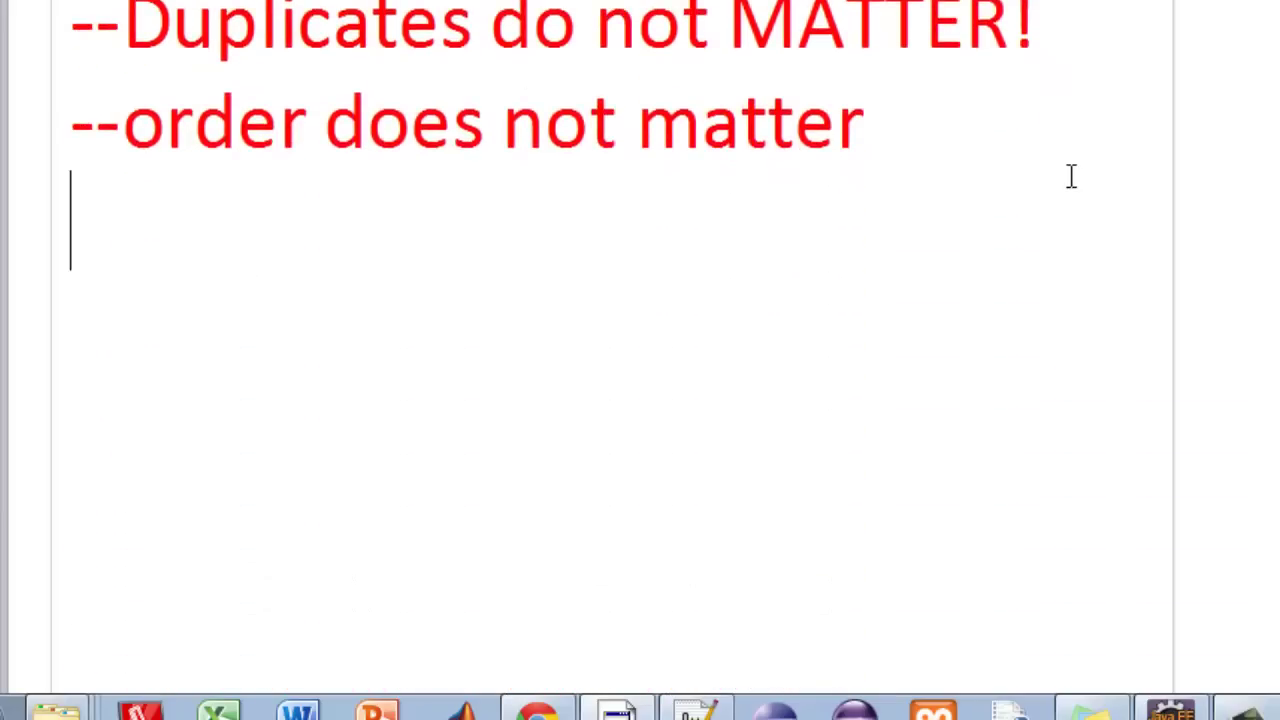
- Write the lines {1,2,3,4} = A and 1 ∈ {1,2,3,4} below the order note
key(Return)
text({1,2,)
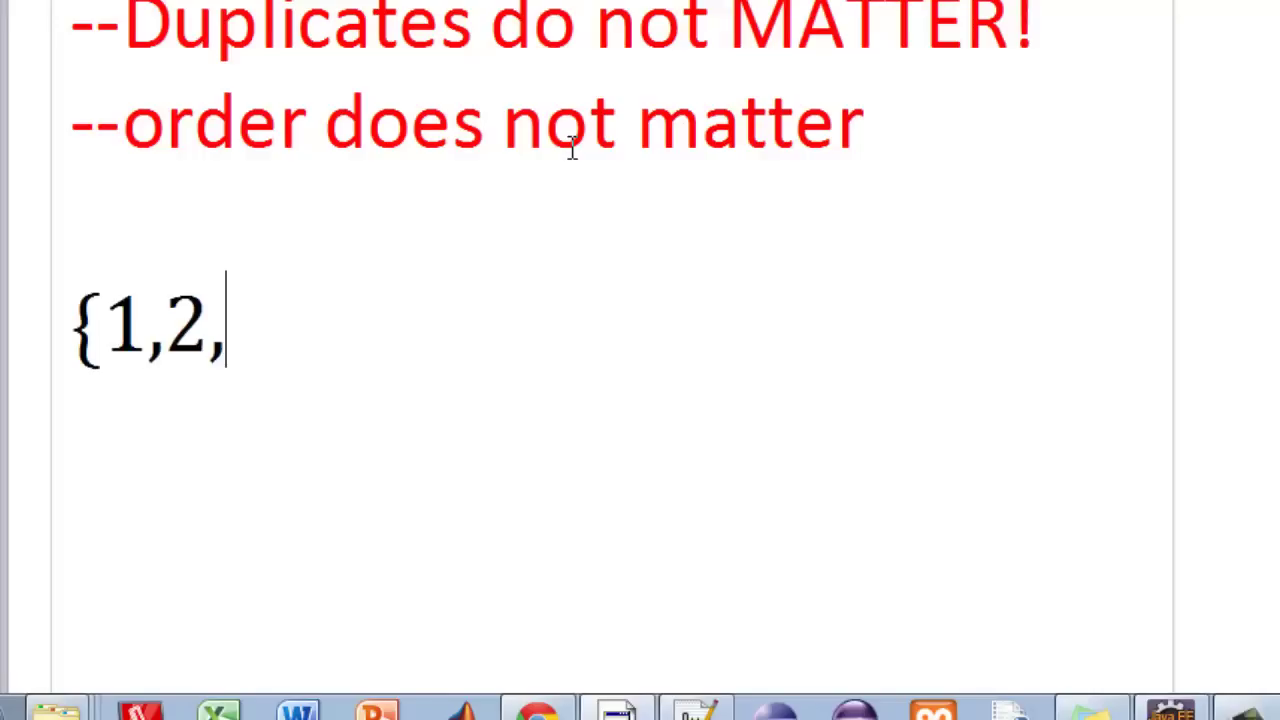
text(3,4})
key(Return)
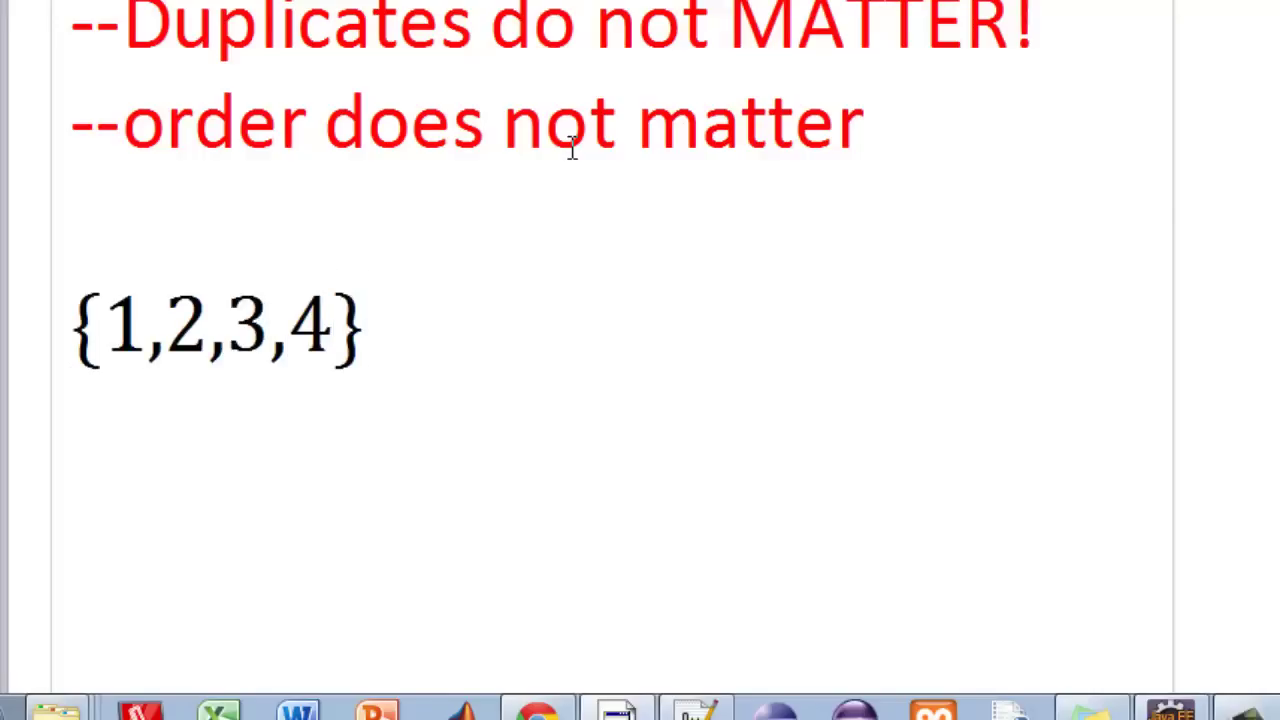
text(1)
key(ctrl+v)
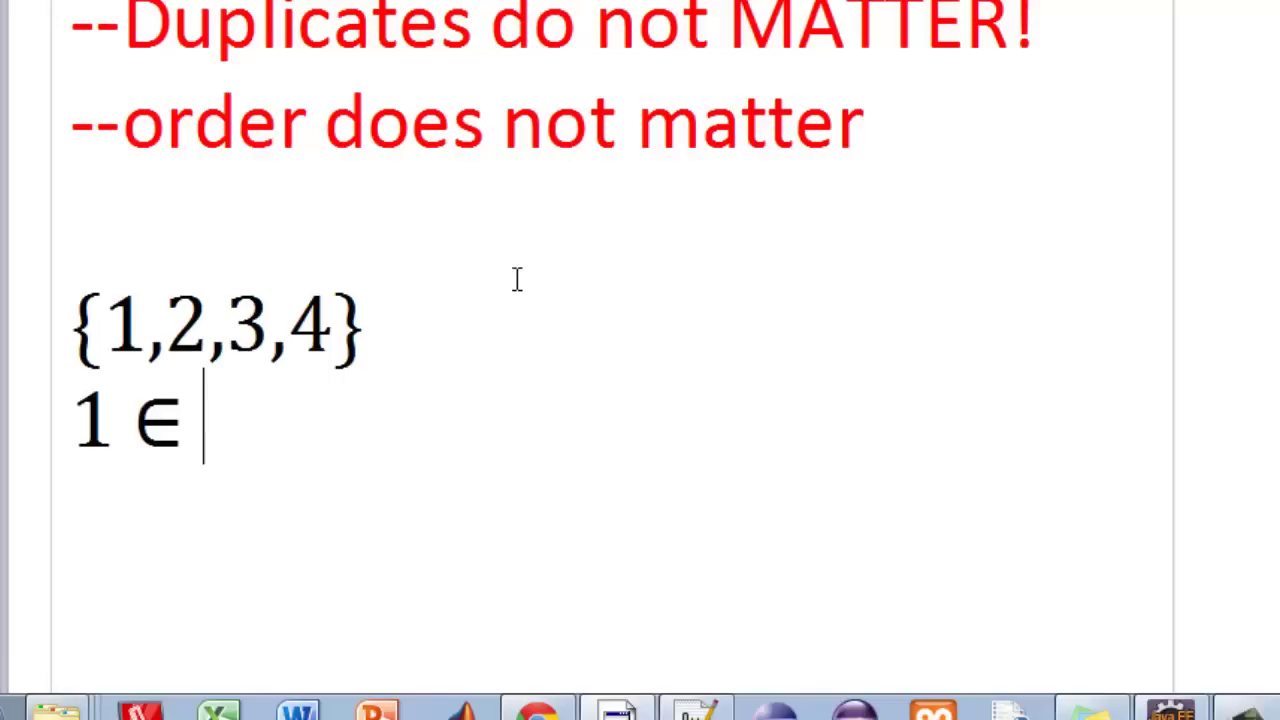
text({1,2)
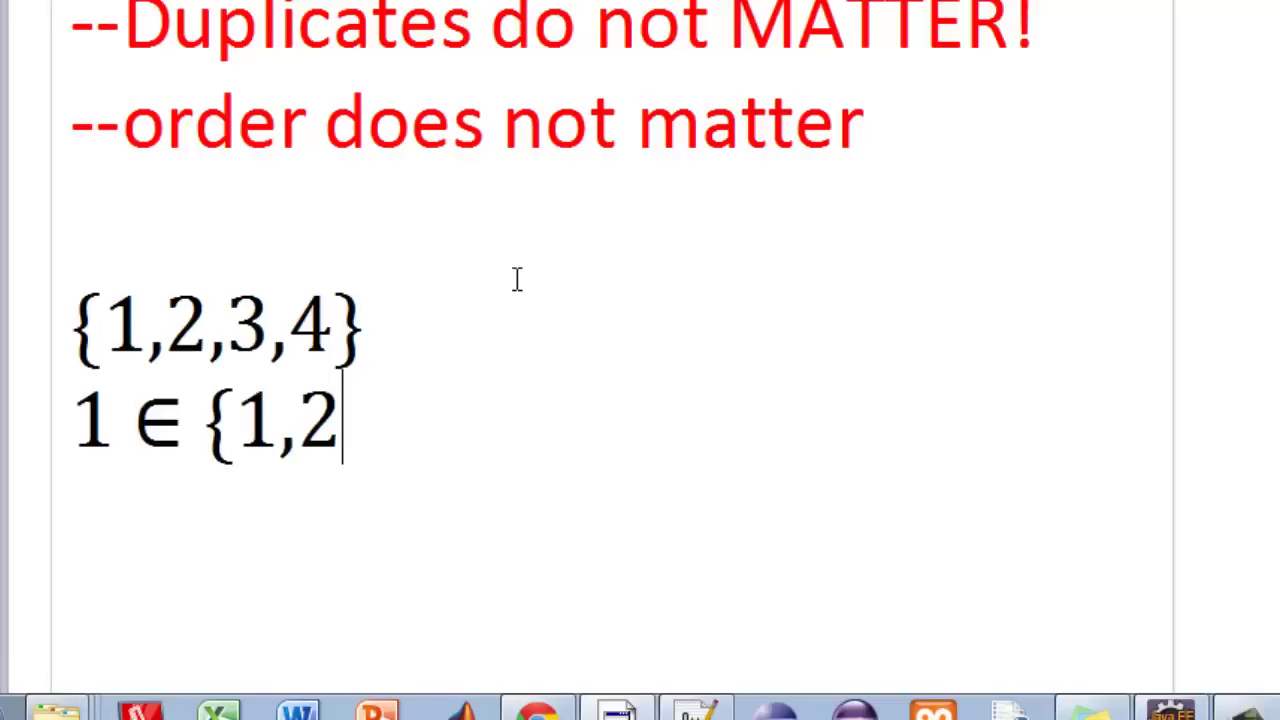
text(,3,4})
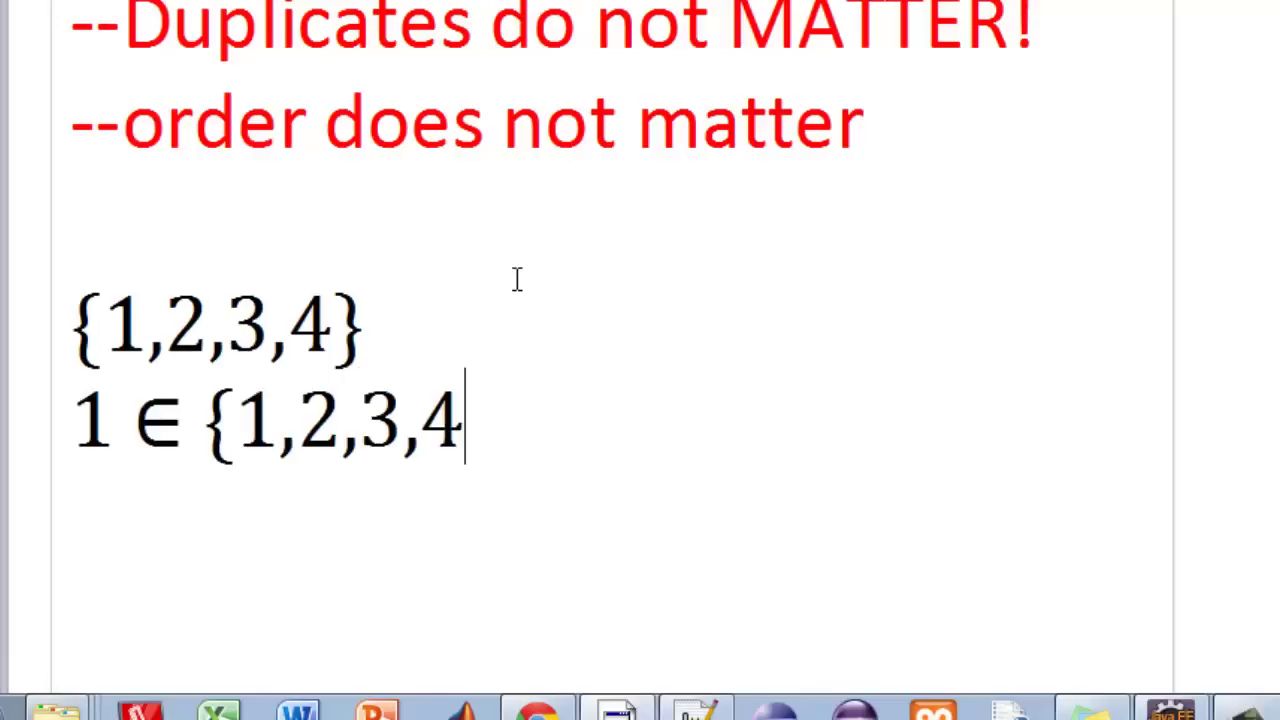
click(434, 314)
text(=)
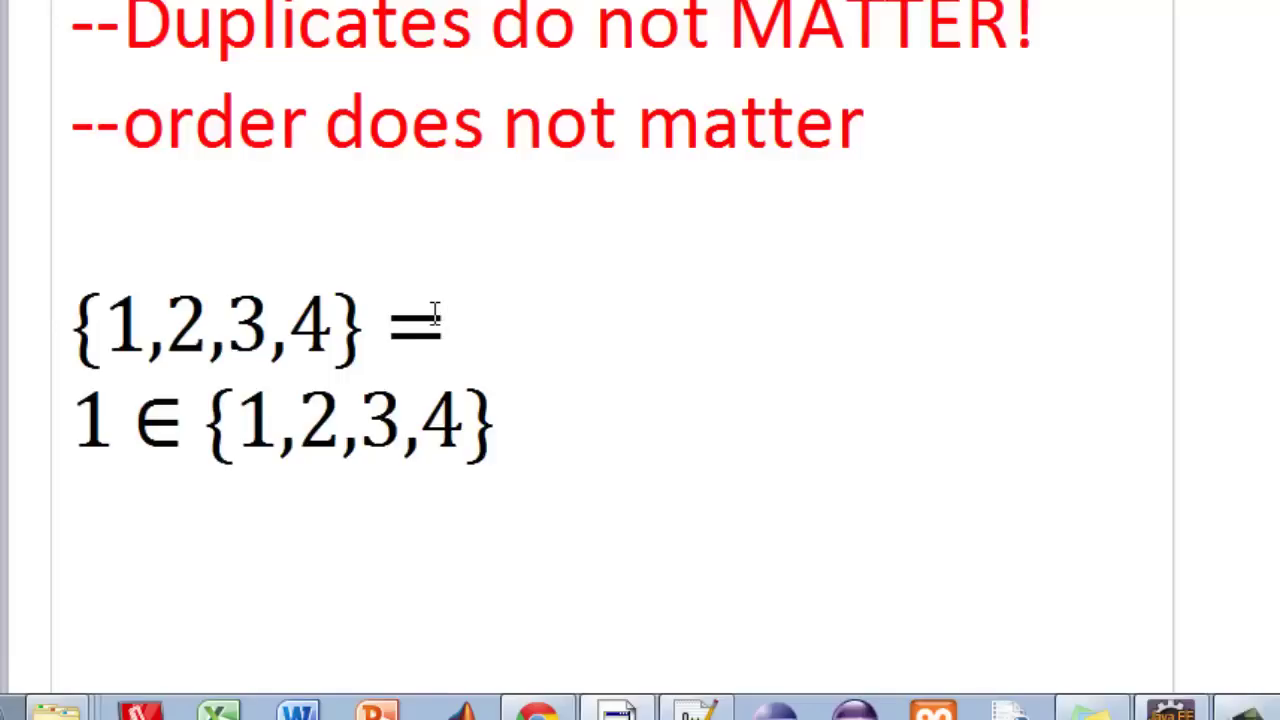
text( A)
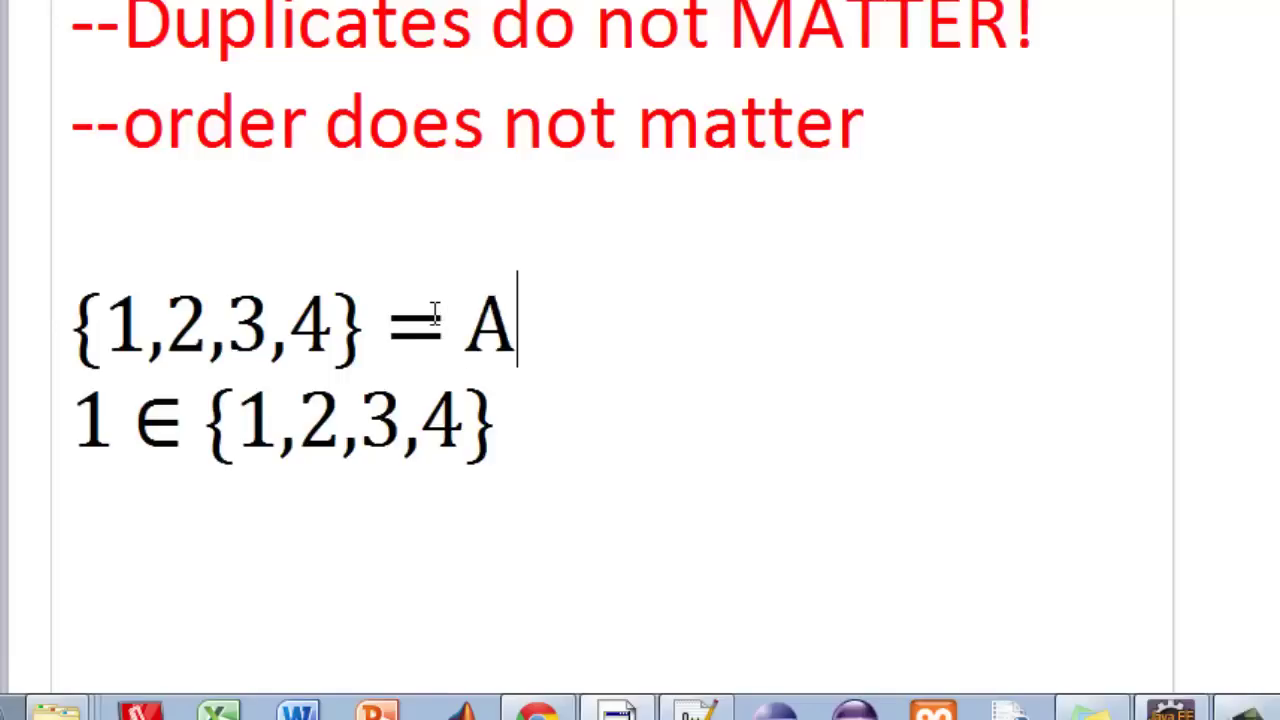
text(/)
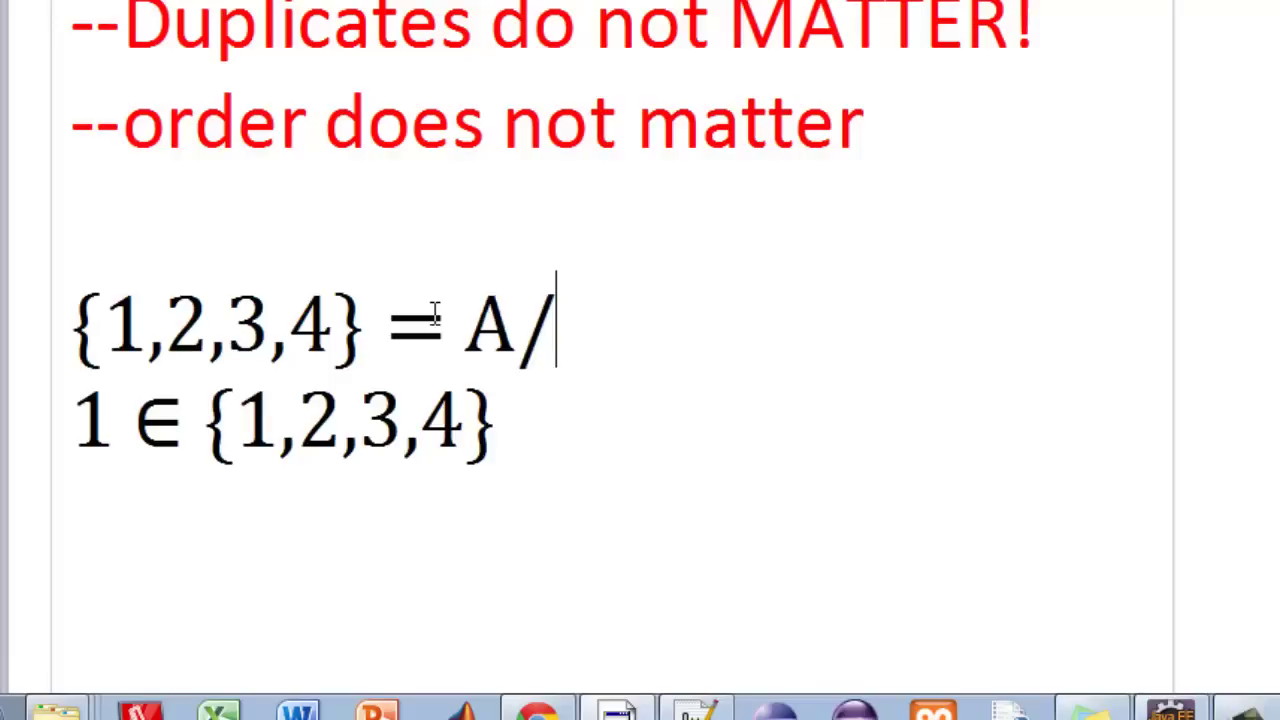
text(B/C)
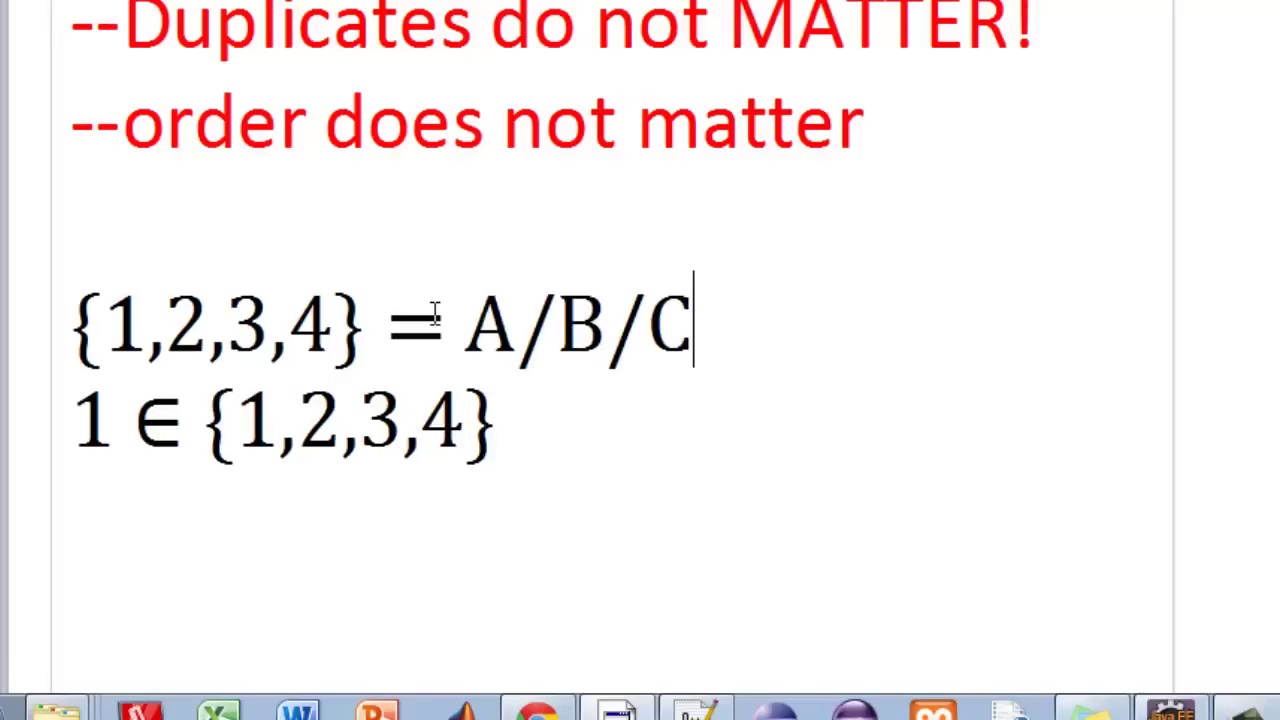
key(BackSpace)
key(BackSpace)
key(BackSpace)
key(BackSpace)
key(BackSpace)
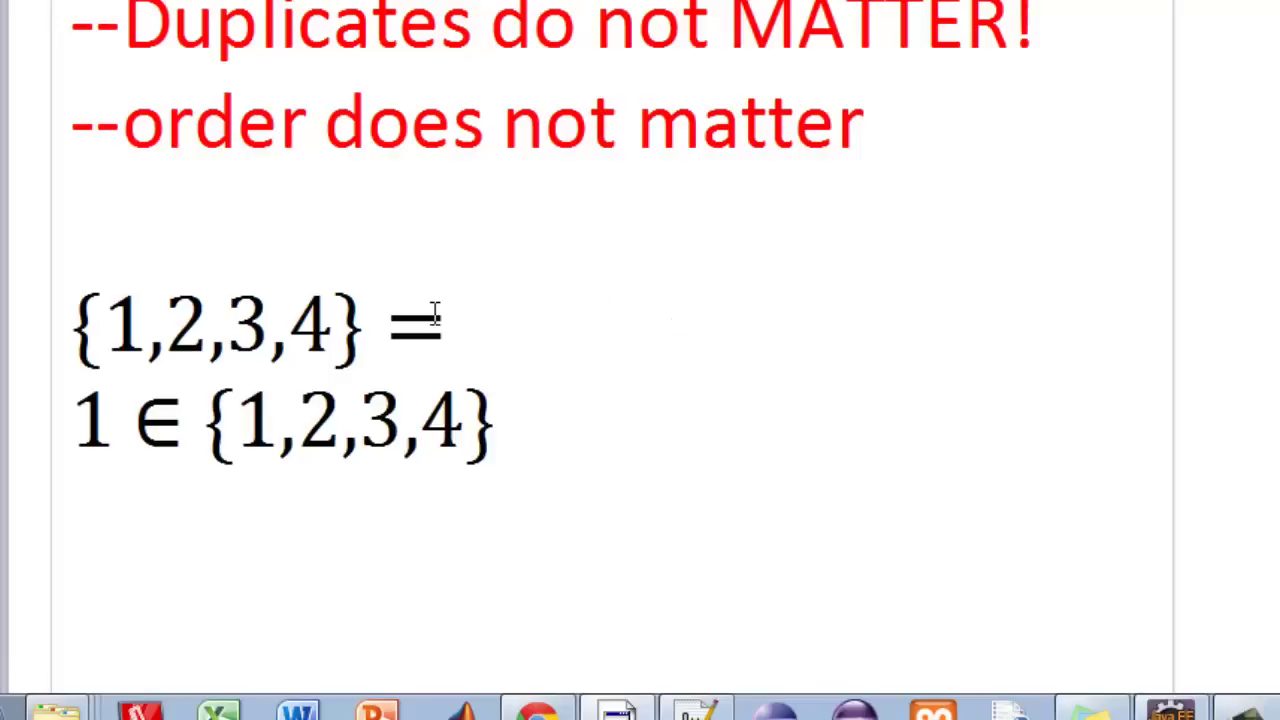
text(A)
- Add a third line reading 1 ∈ A
click(538, 411)
key(Return)
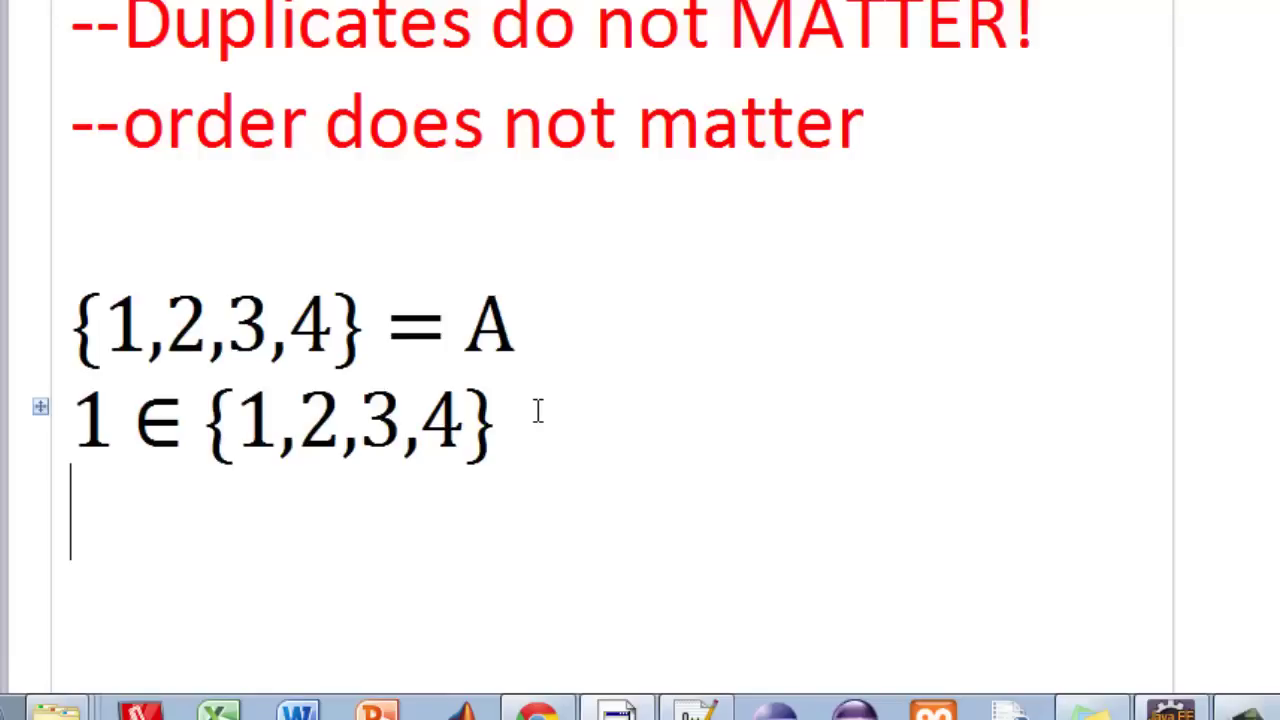
text(1)
text(∈)
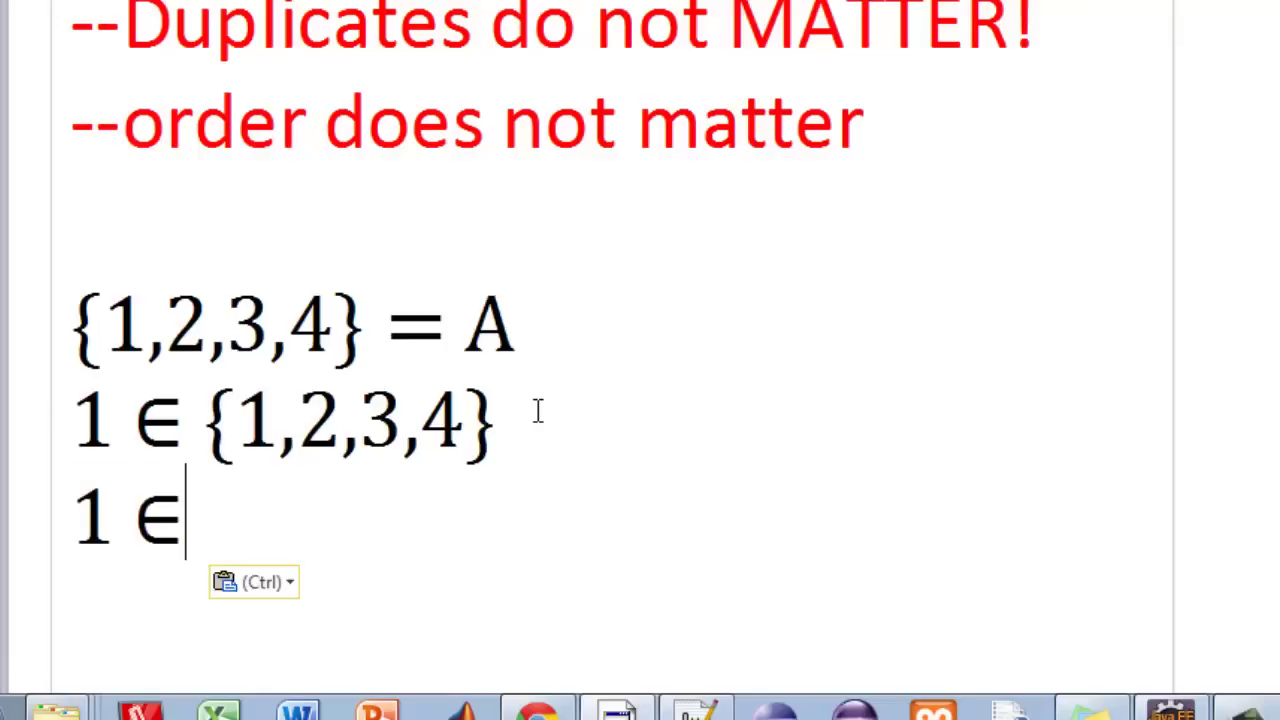
text(A)
click(100, 455)
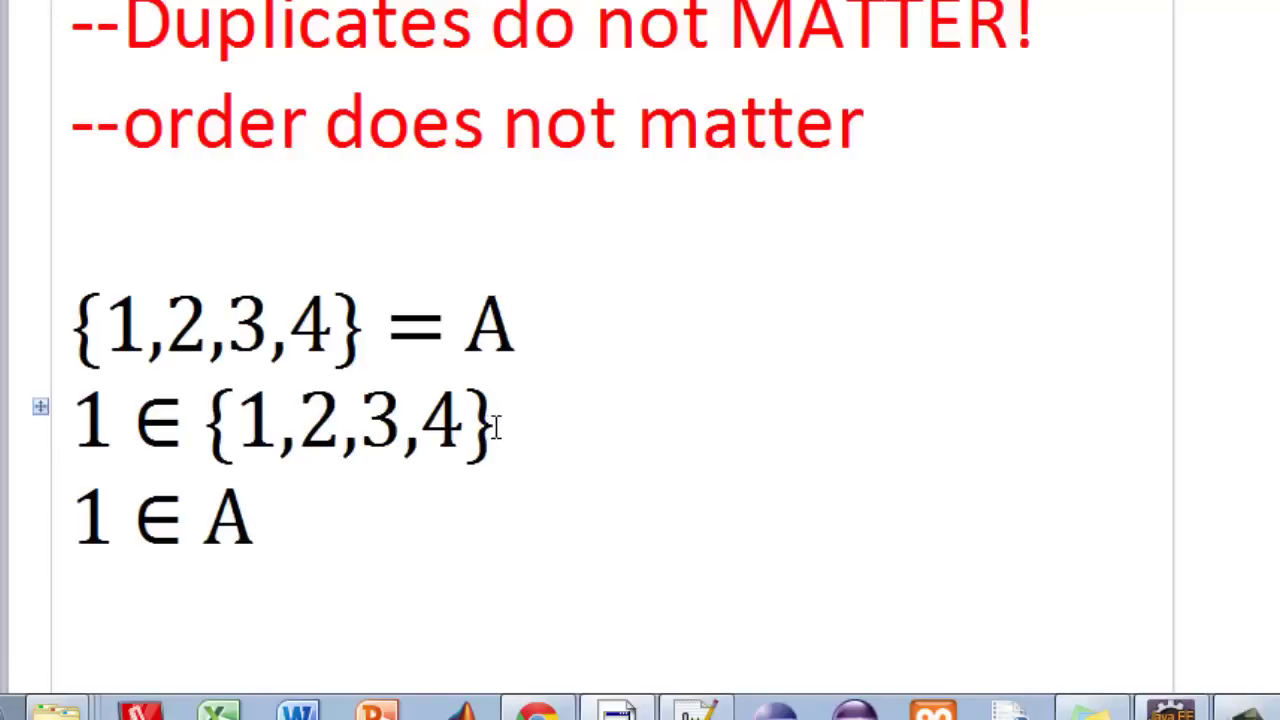
- Add a fourth line reading 5 ∈ A below 1 ∈ A
drag(496, 425, 236, 425)
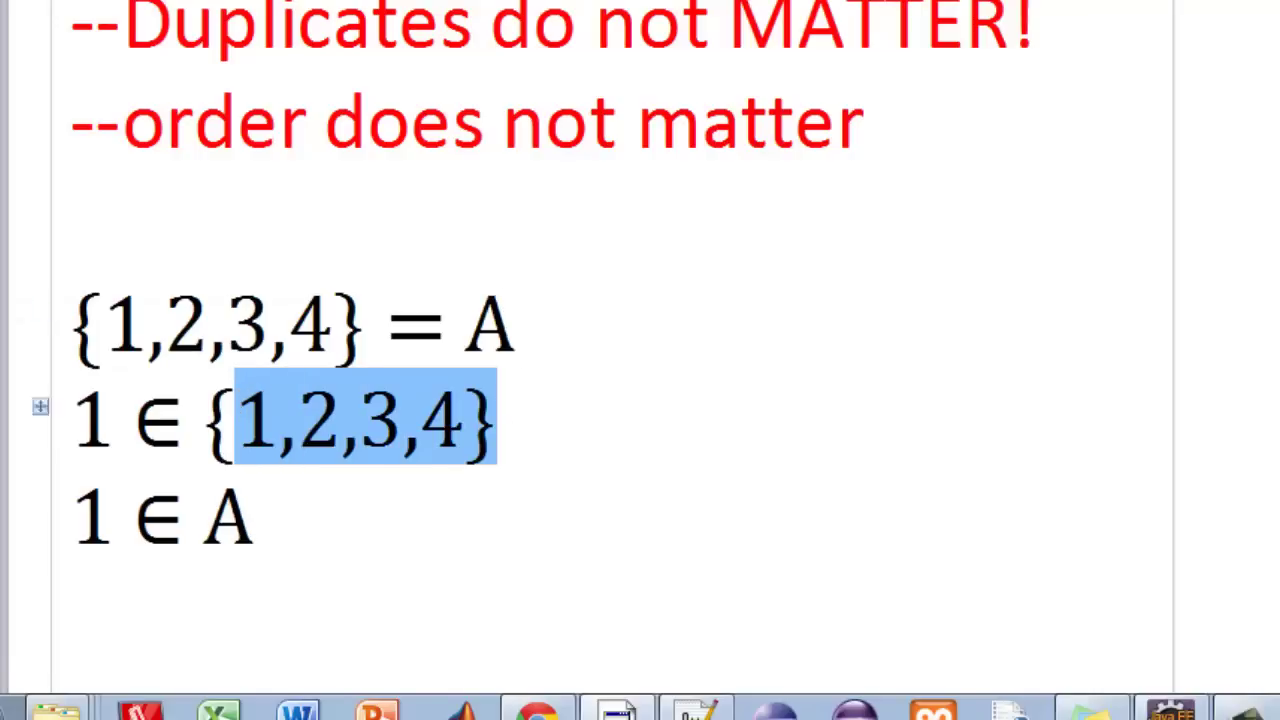
click(403, 532)
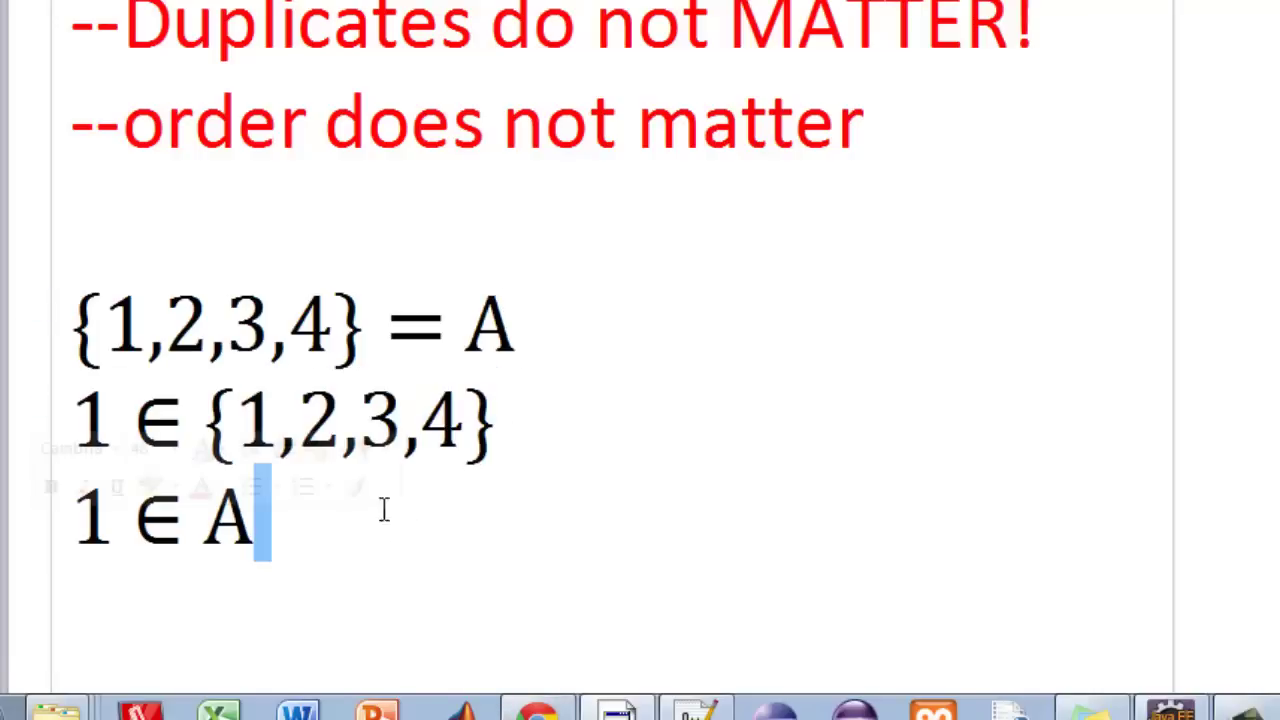
key(Return)
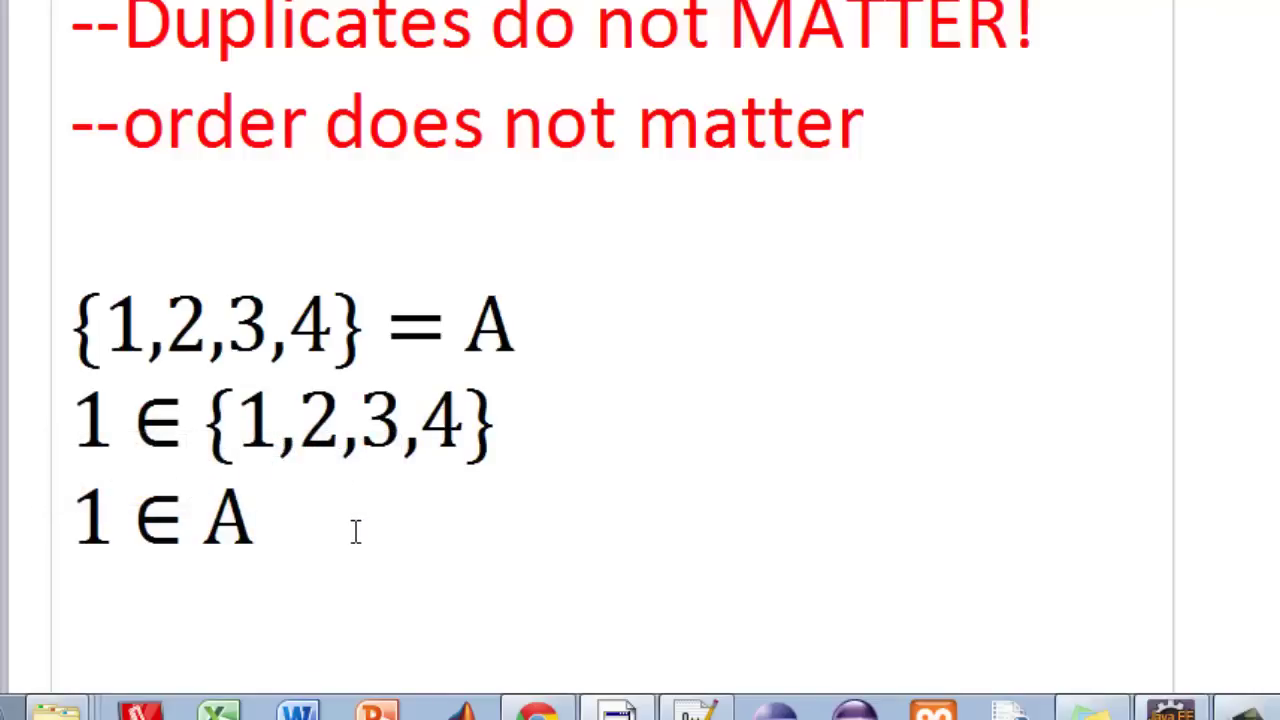
text(5)
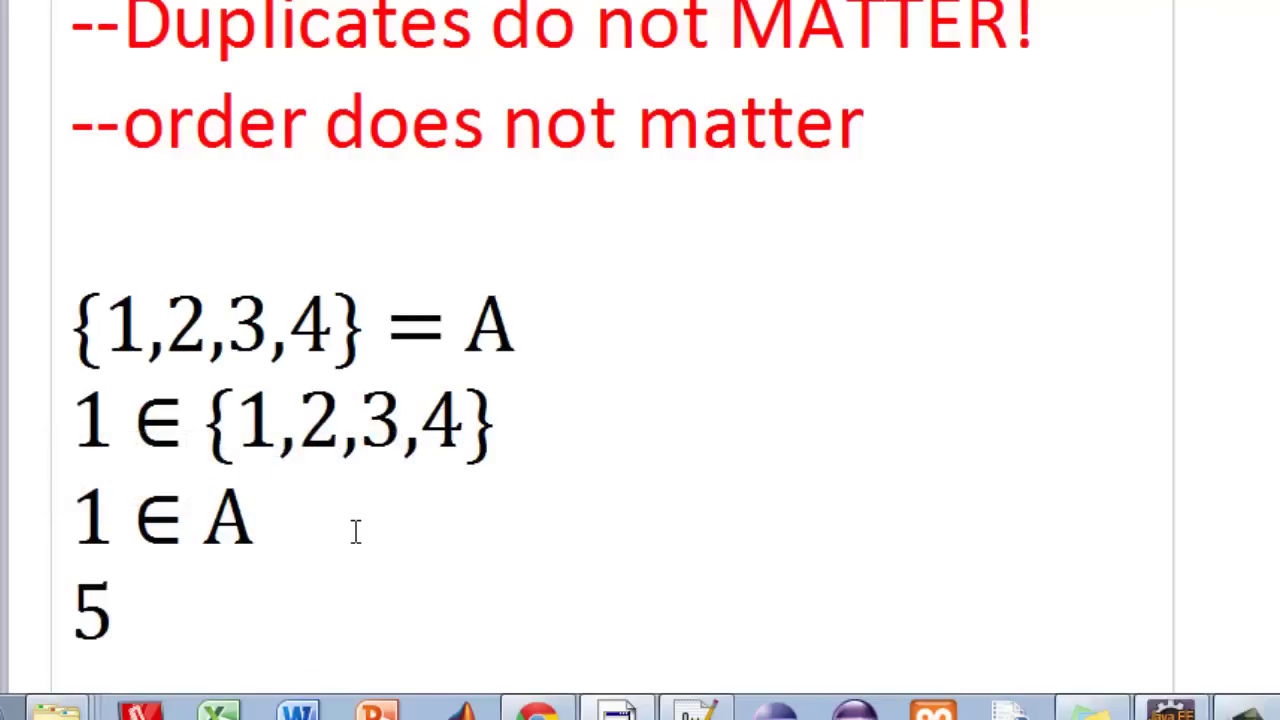
text(∈)
text(A)
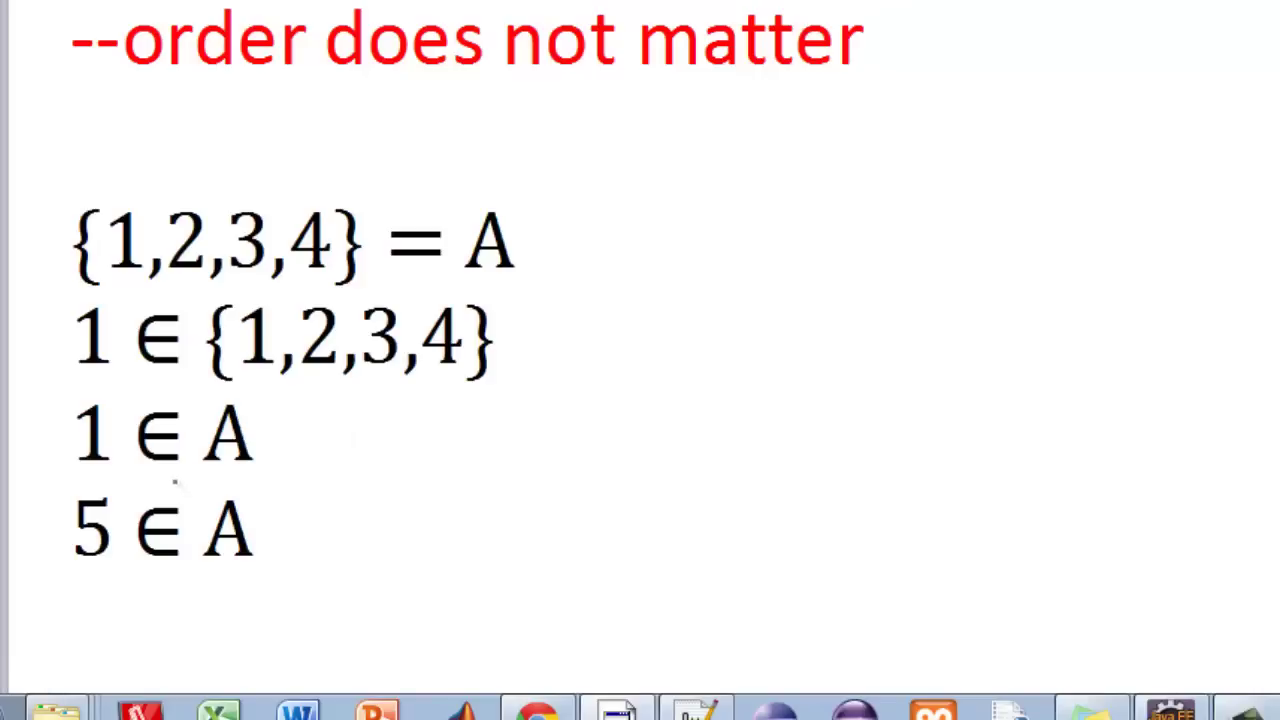
- Draw a slash through ∈ to make 5 ∉ A, then colour all four equations red
mouse_move(188, 491)
mouse_down()
mouse_move(150, 572)
mouse_move(206, 490)
mouse_move(177, 571)
mouse_up()
drag(184, 487, 134, 582)
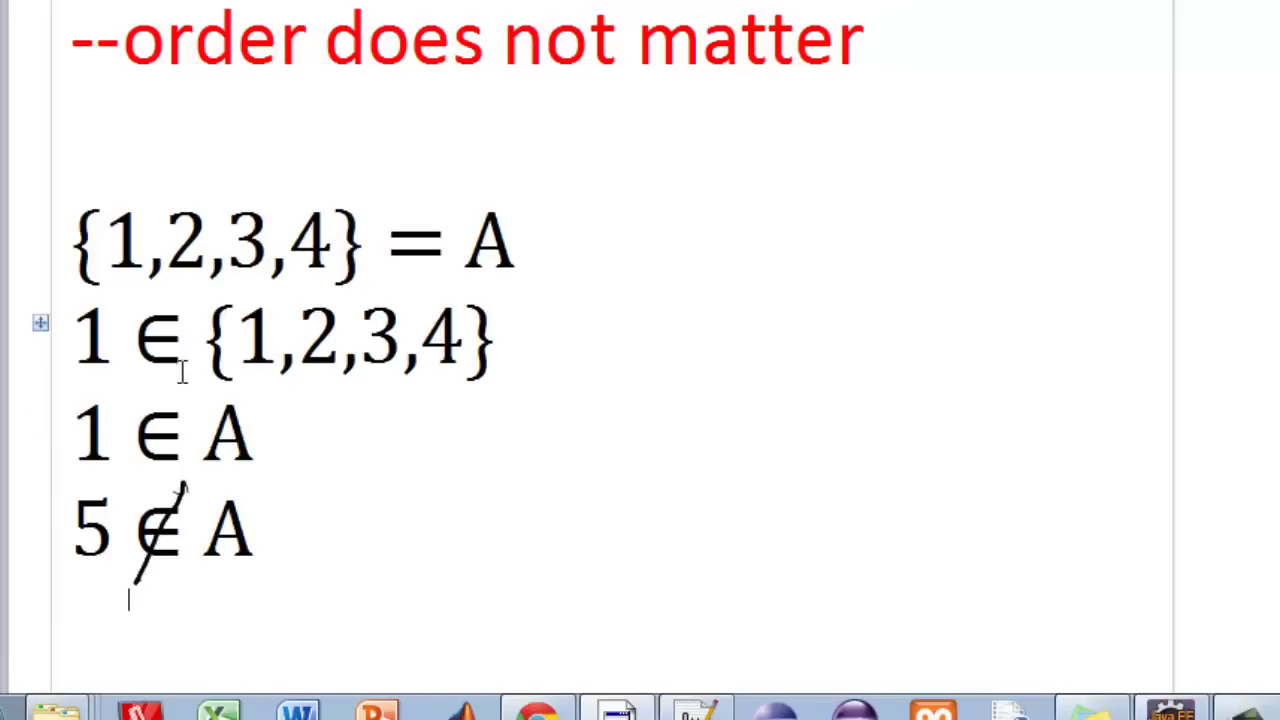
drag(266, 500, 55, 222)
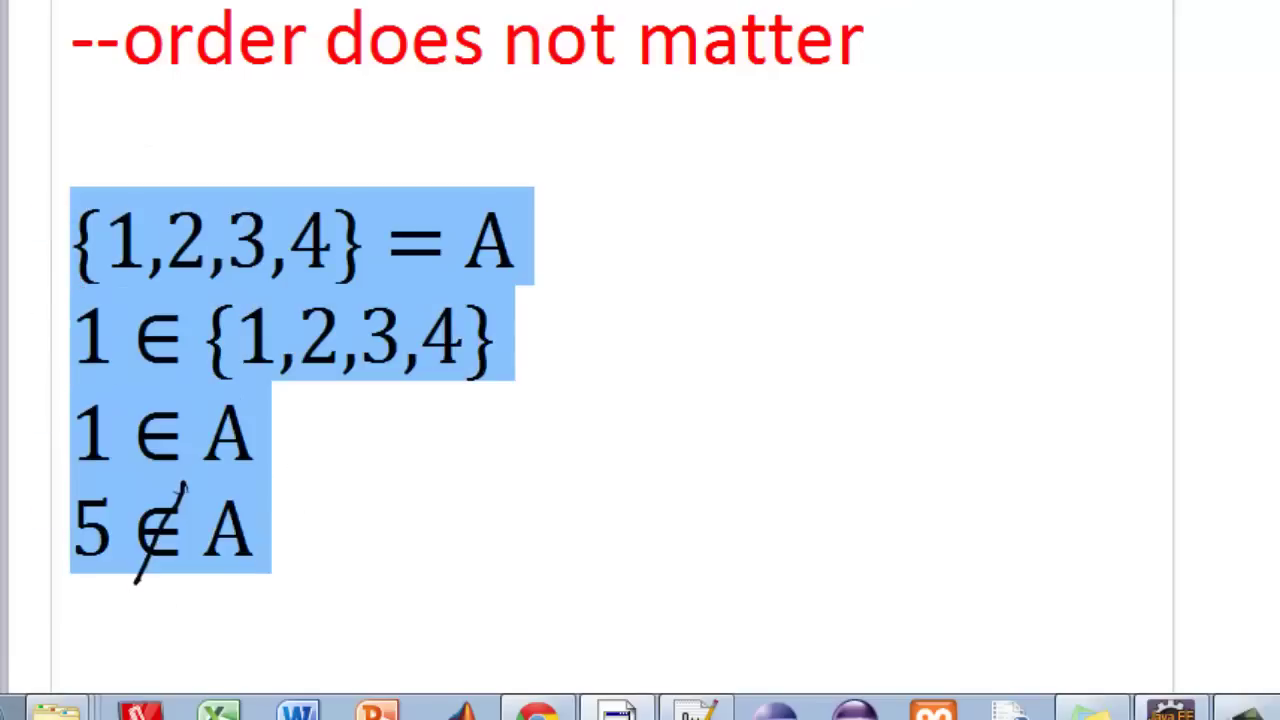
key(F4)
- Scroll down to review A = {1,2,4,a,b,c} and the statements 2 ∈ A, A∈A, c∈A
click(589, 403)
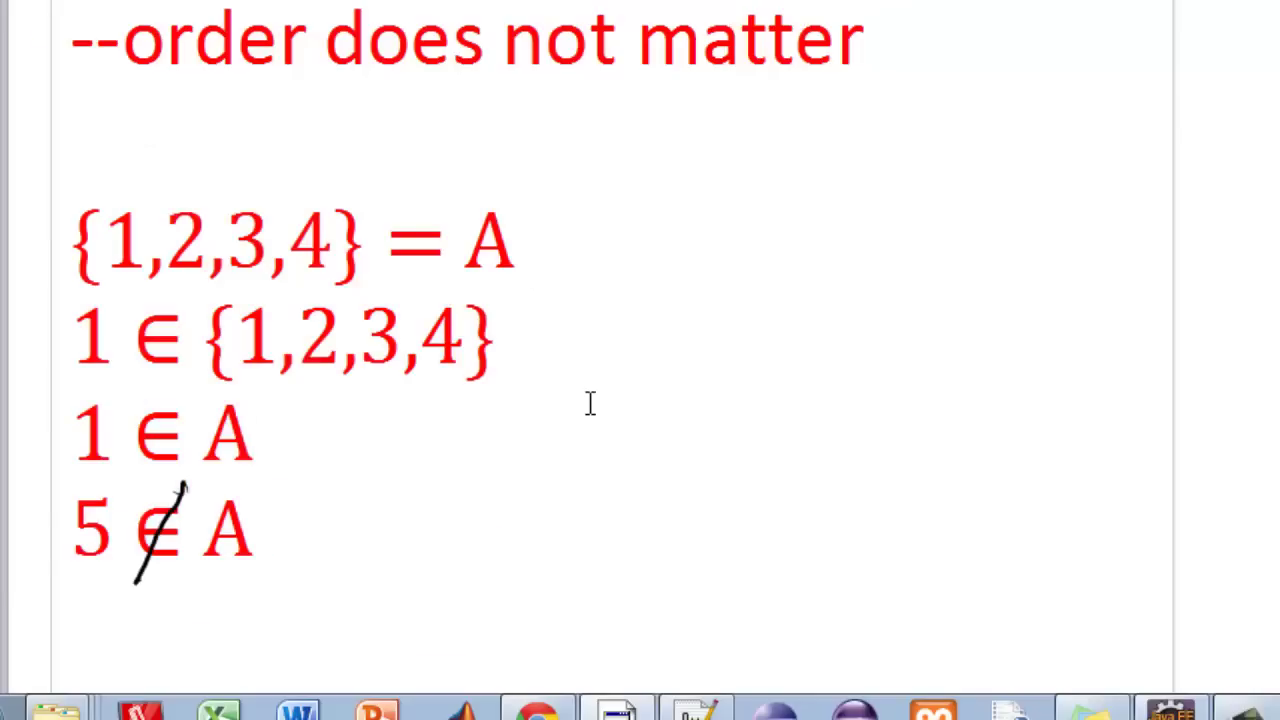
scroll(640, 360, down, 1)
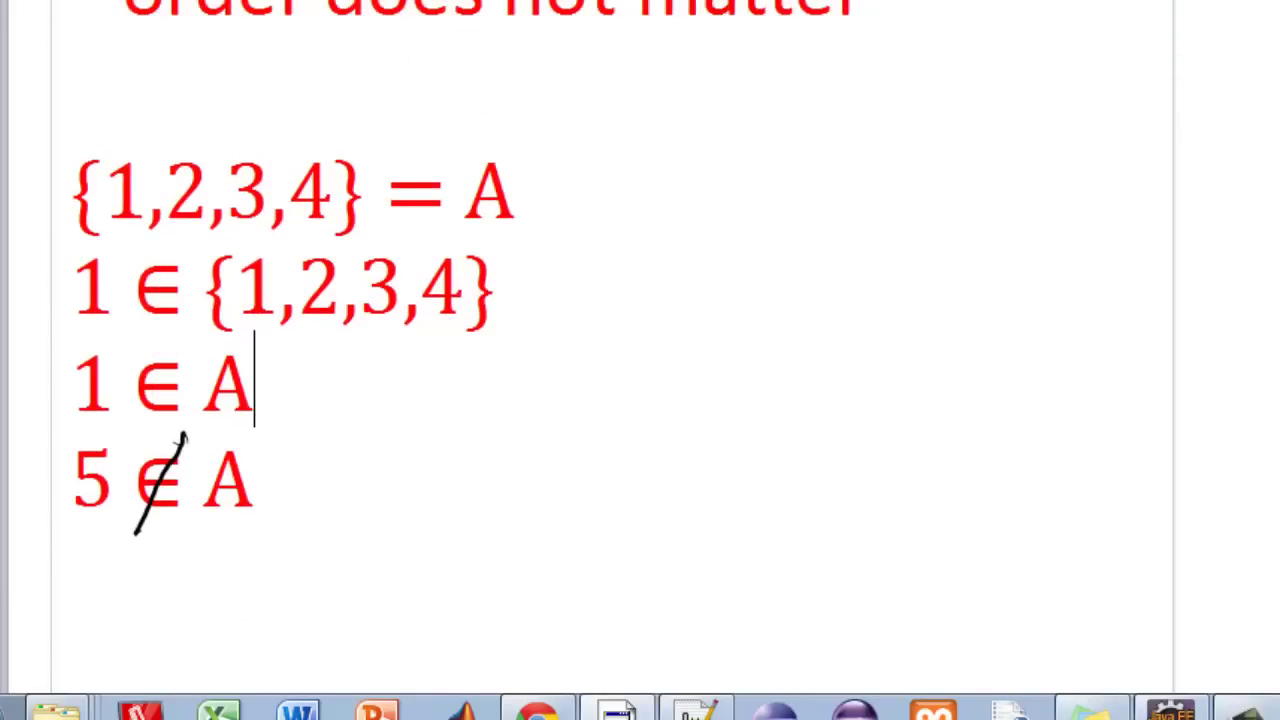
scroll(640, 360, down, 5)
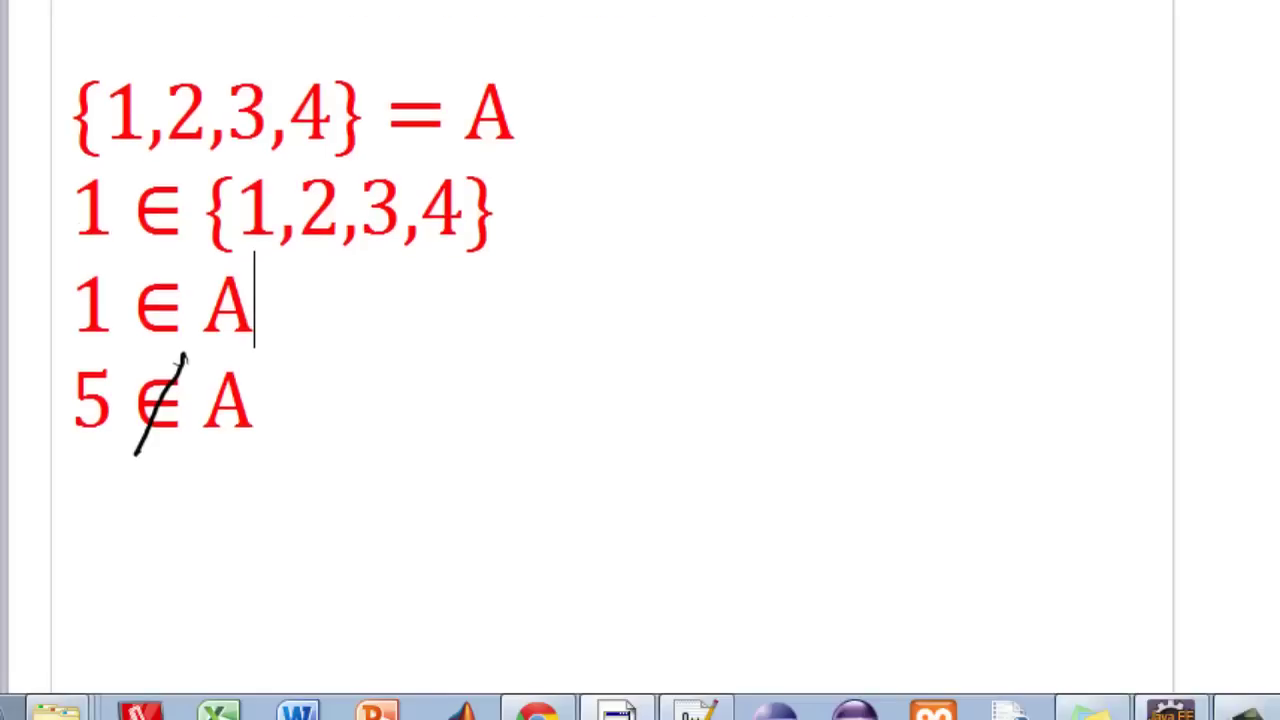
scroll(640, 360, down, 5)
scroll(640, 360, down, 10)
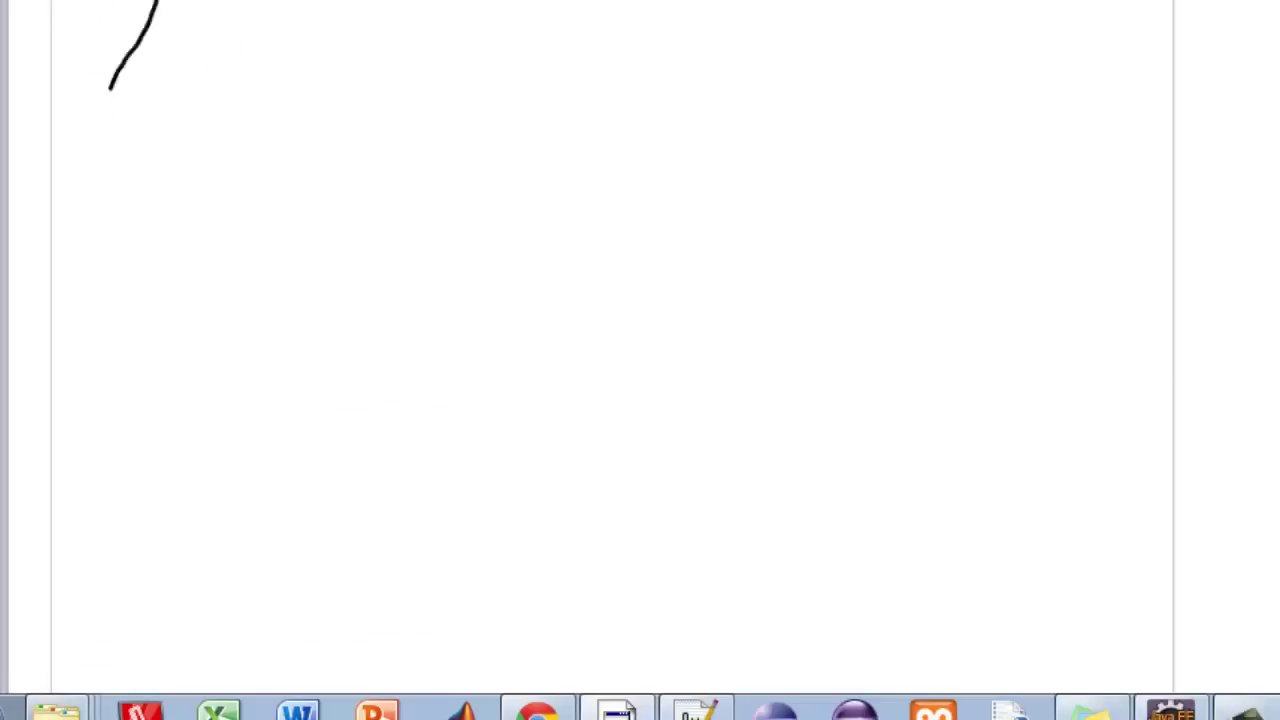
scroll(640, 360, down, 2)
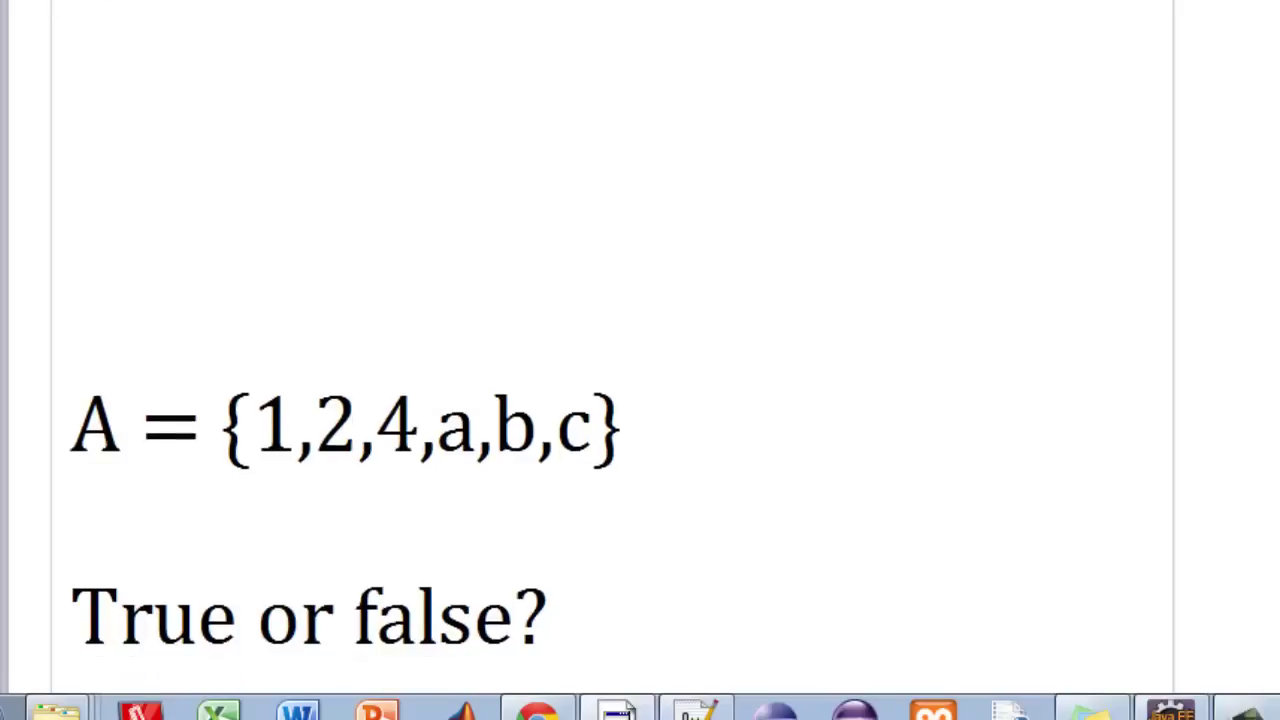
scroll(640, 360, up, 1)
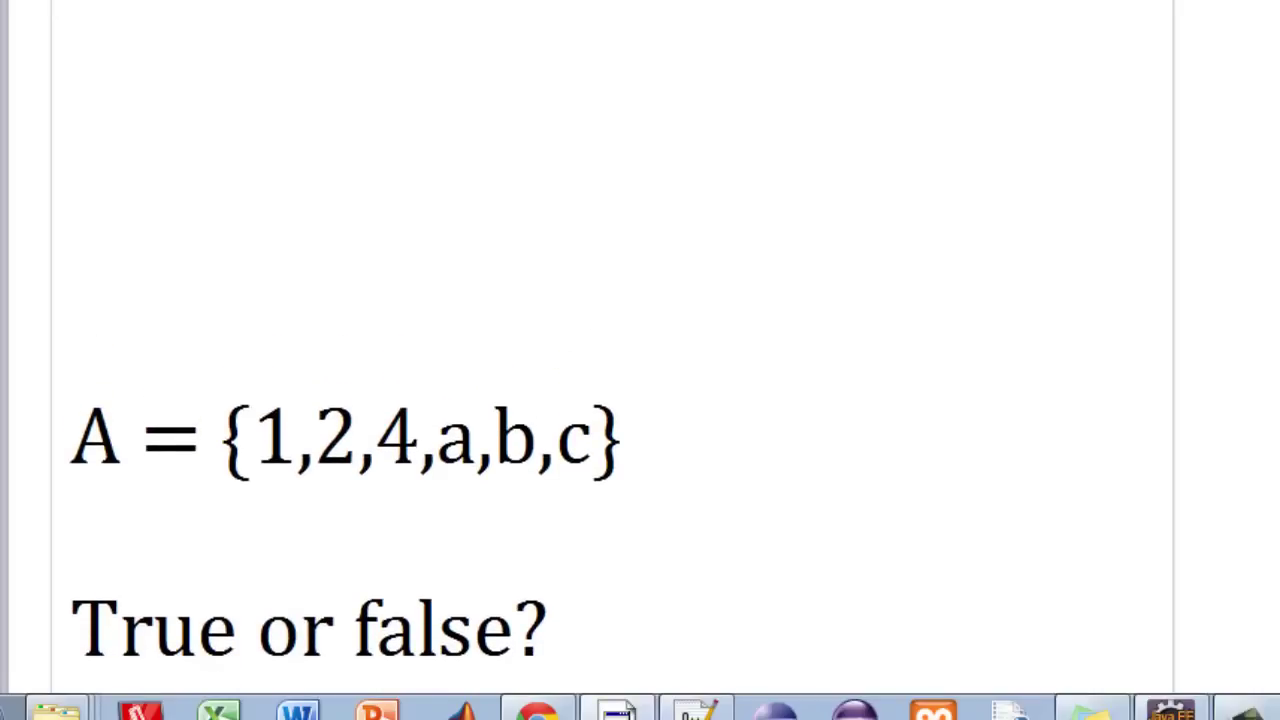
scroll(519, 311, up, 1)
scroll(519, 311, down, 3)
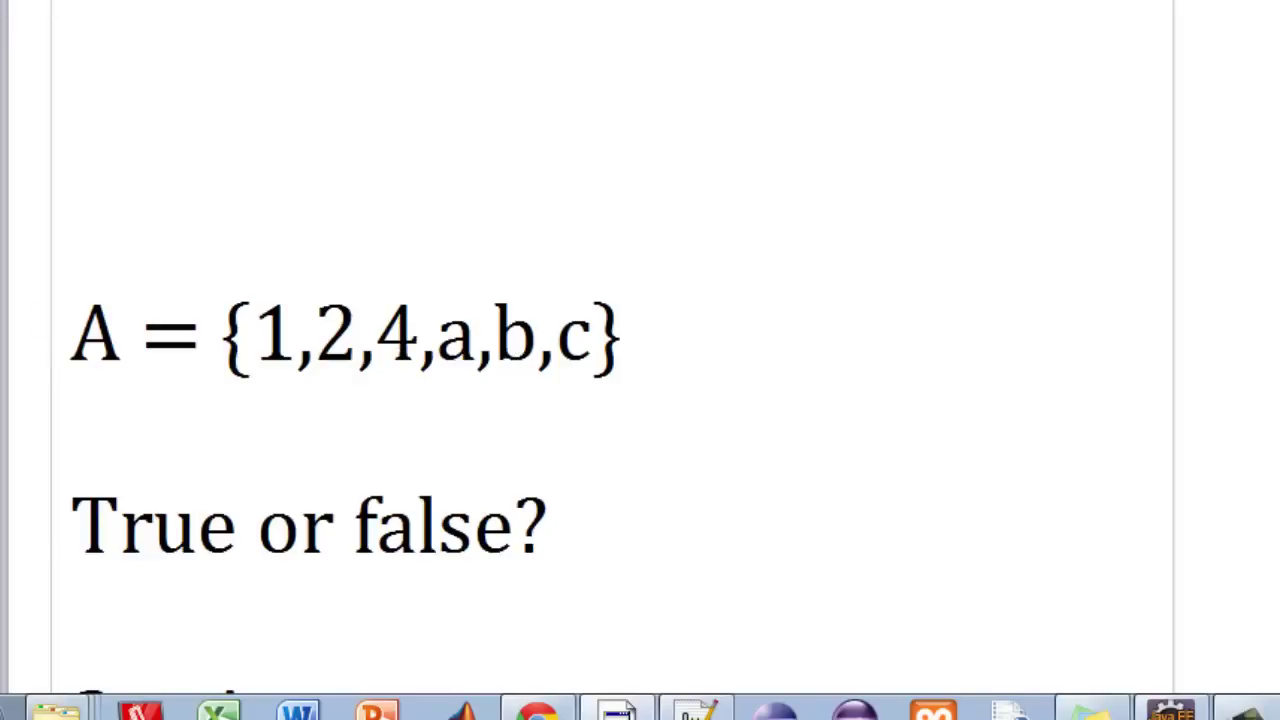
scroll(640, 400, down, 3)
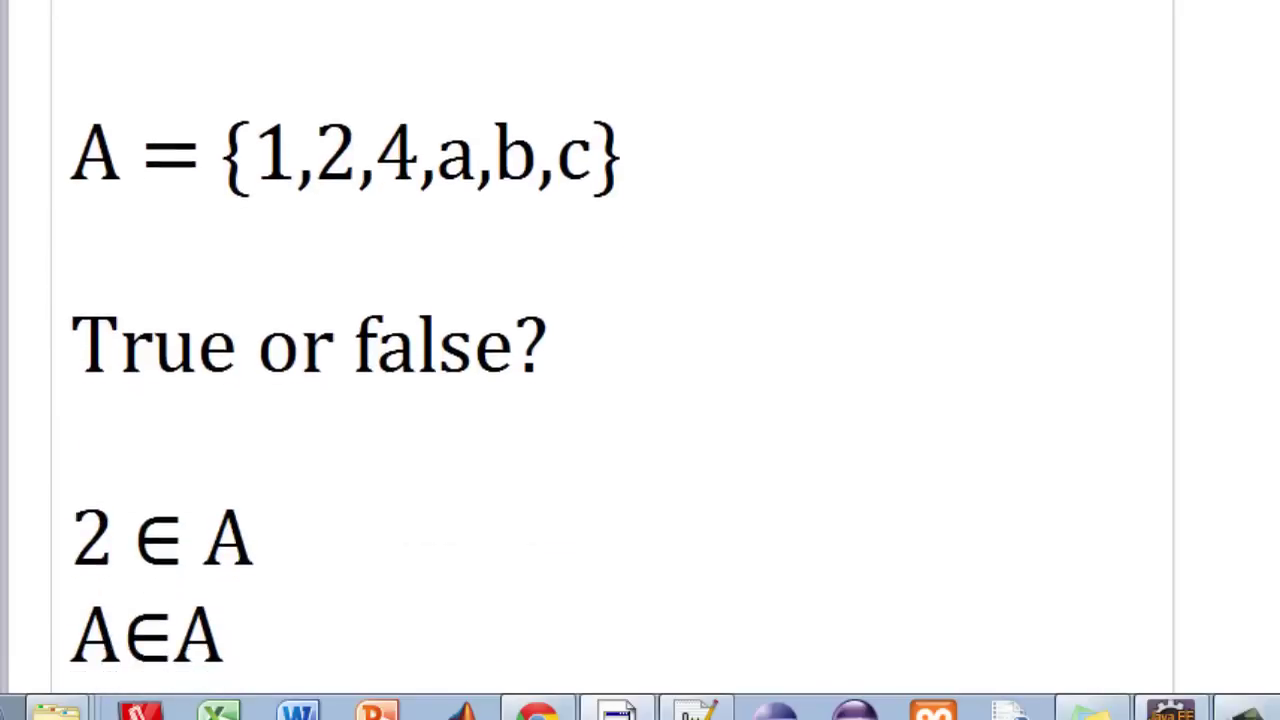
scroll(640, 400, up, 2)
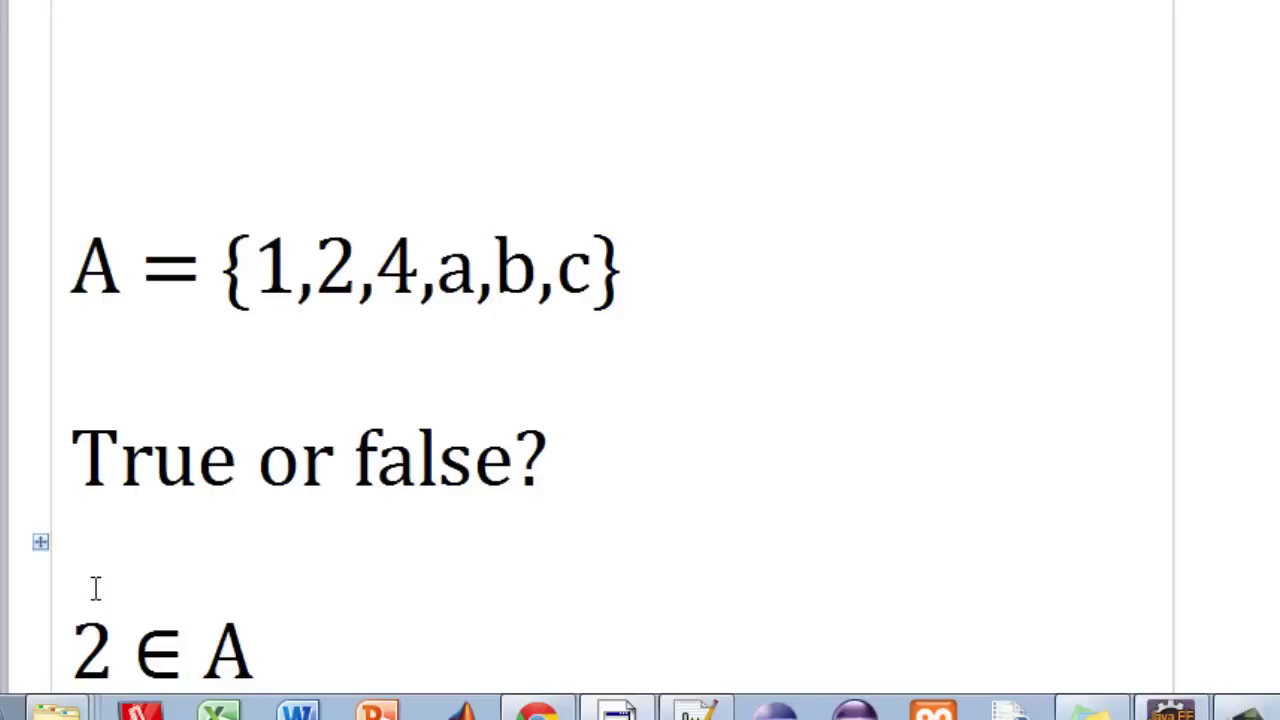
- Answer 2 ∈ A with True and A∈A with False
scroll(338, 657, down, 3)
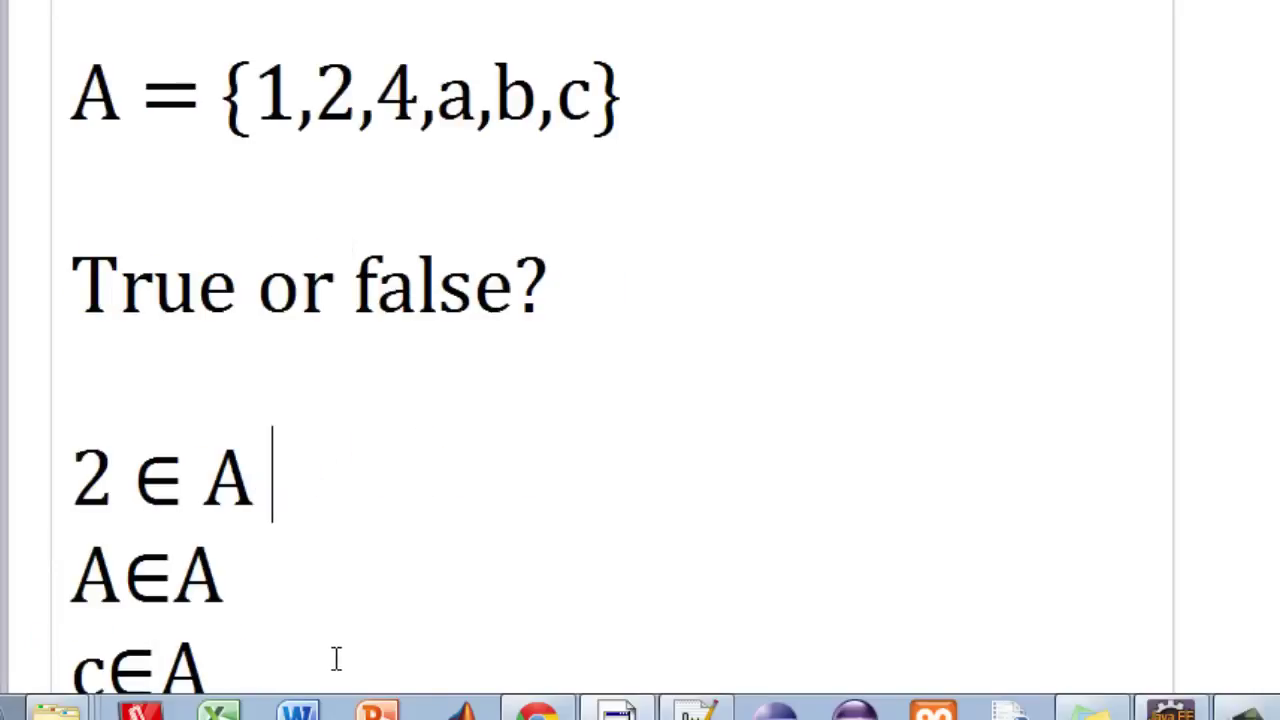
text(True)
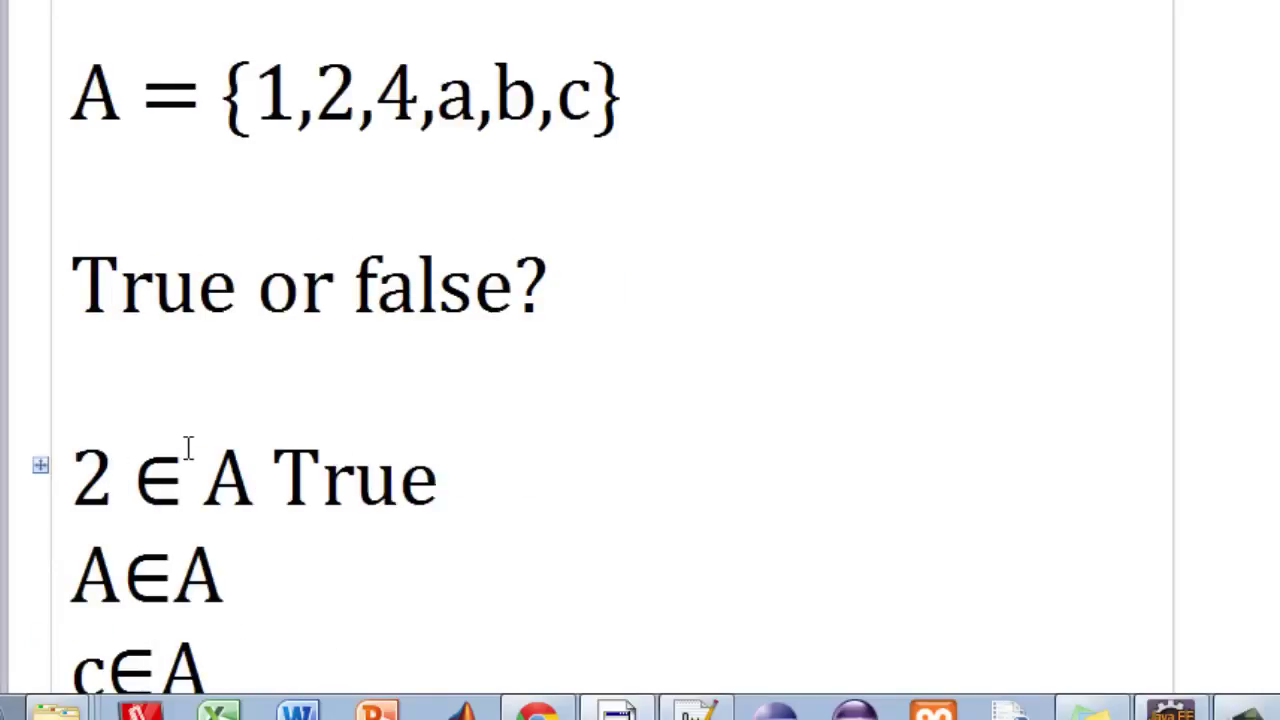
click(279, 580)
scroll(640, 360, down, 2)
scroll(640, 360, up, 1)
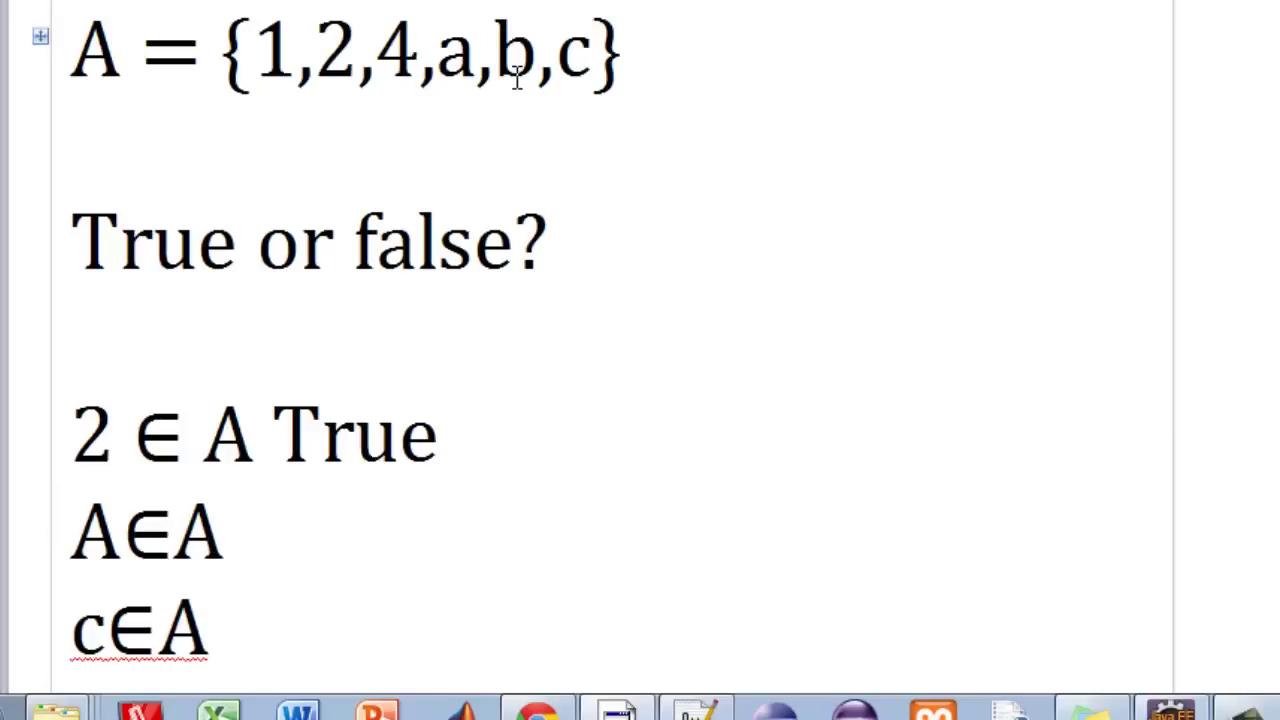
text(False)
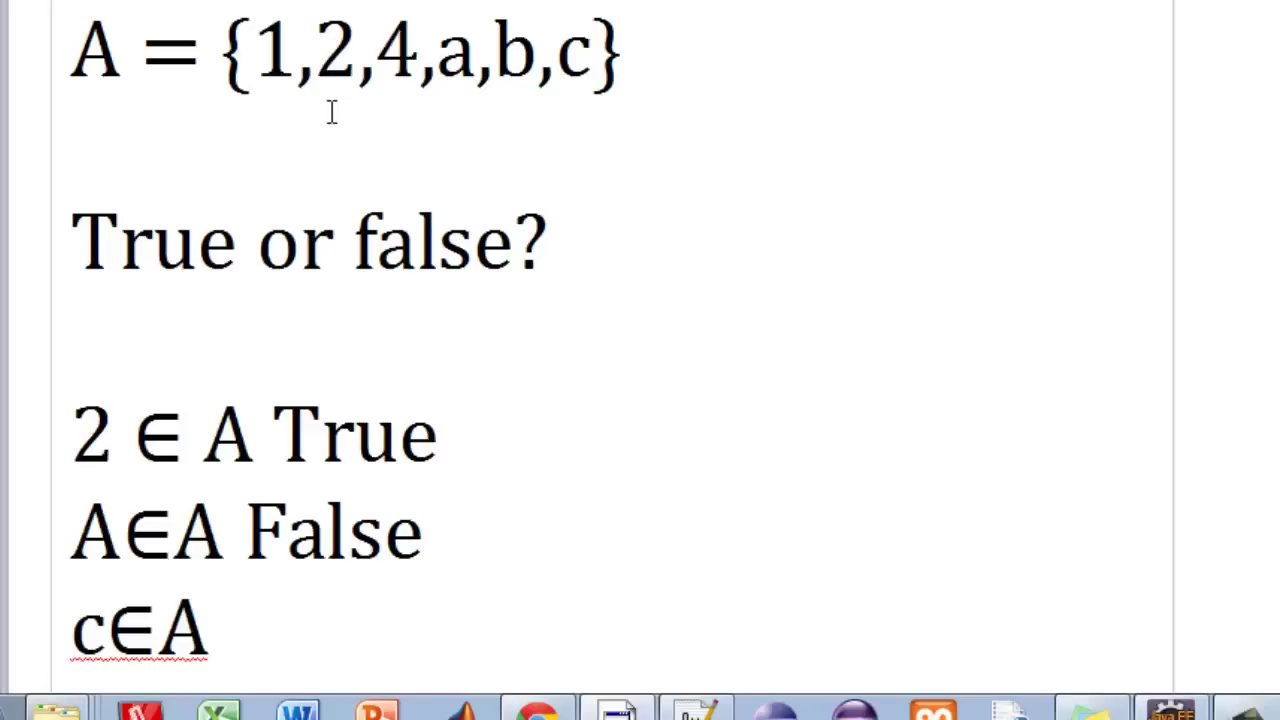
- Answer c∈A with True, after briefly highlighting the A∈A False line
key(Down)
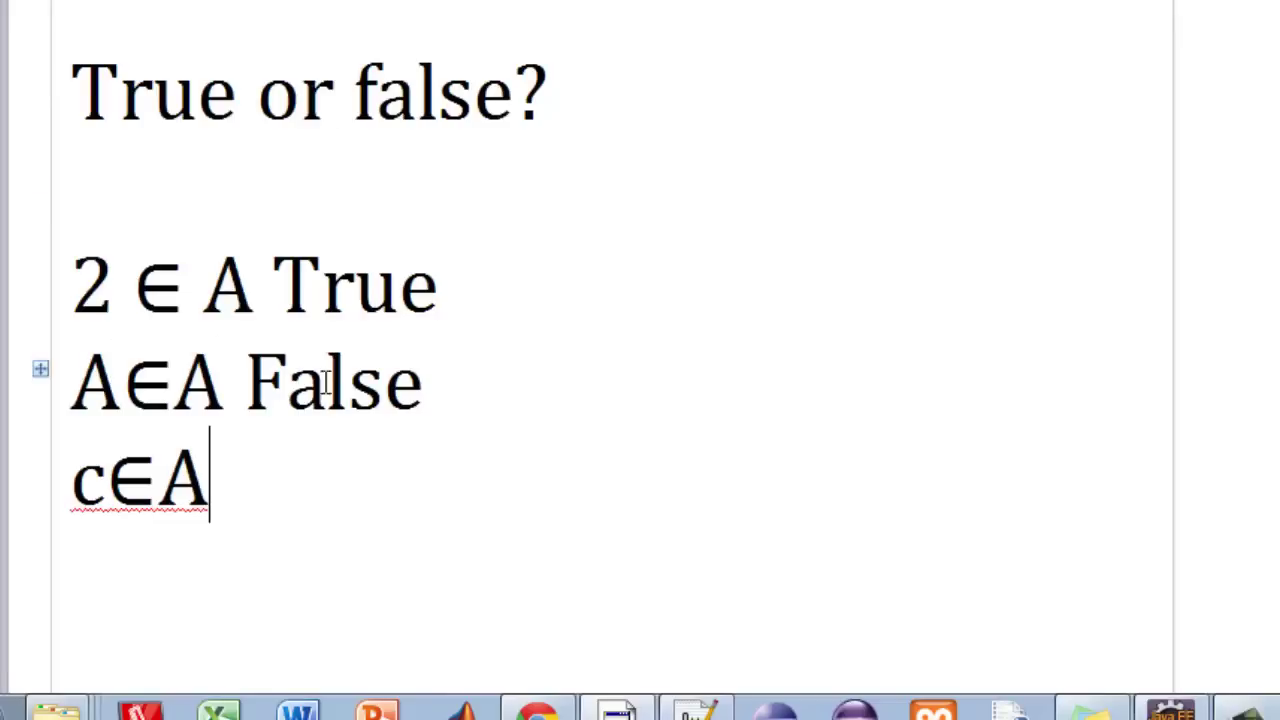
drag(455, 393, 92, 395)
click(457, 425)
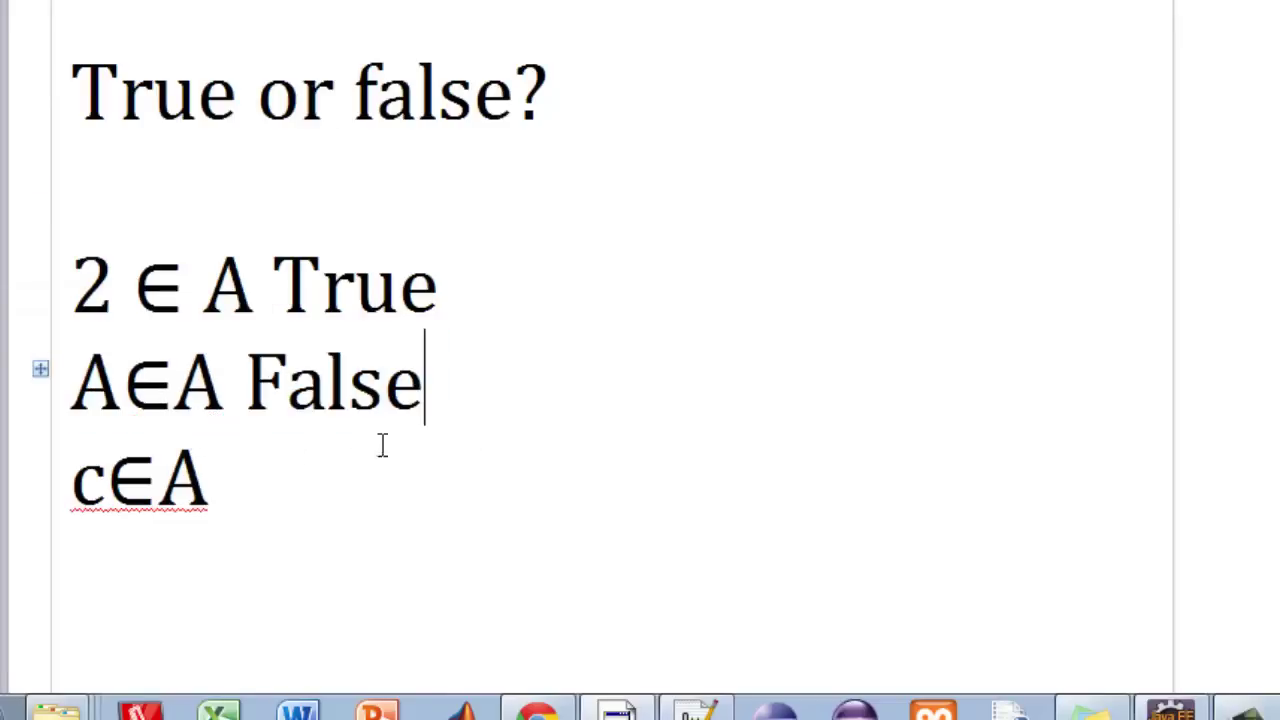
click(277, 474)
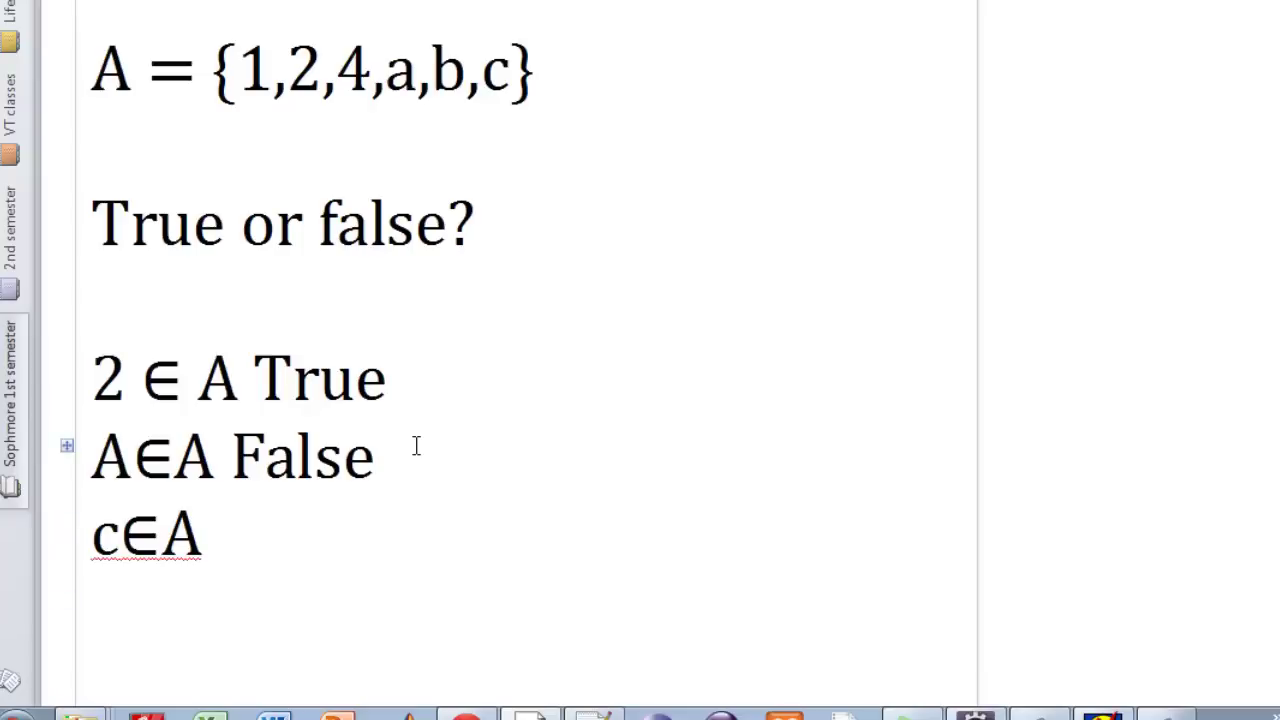
text(True)
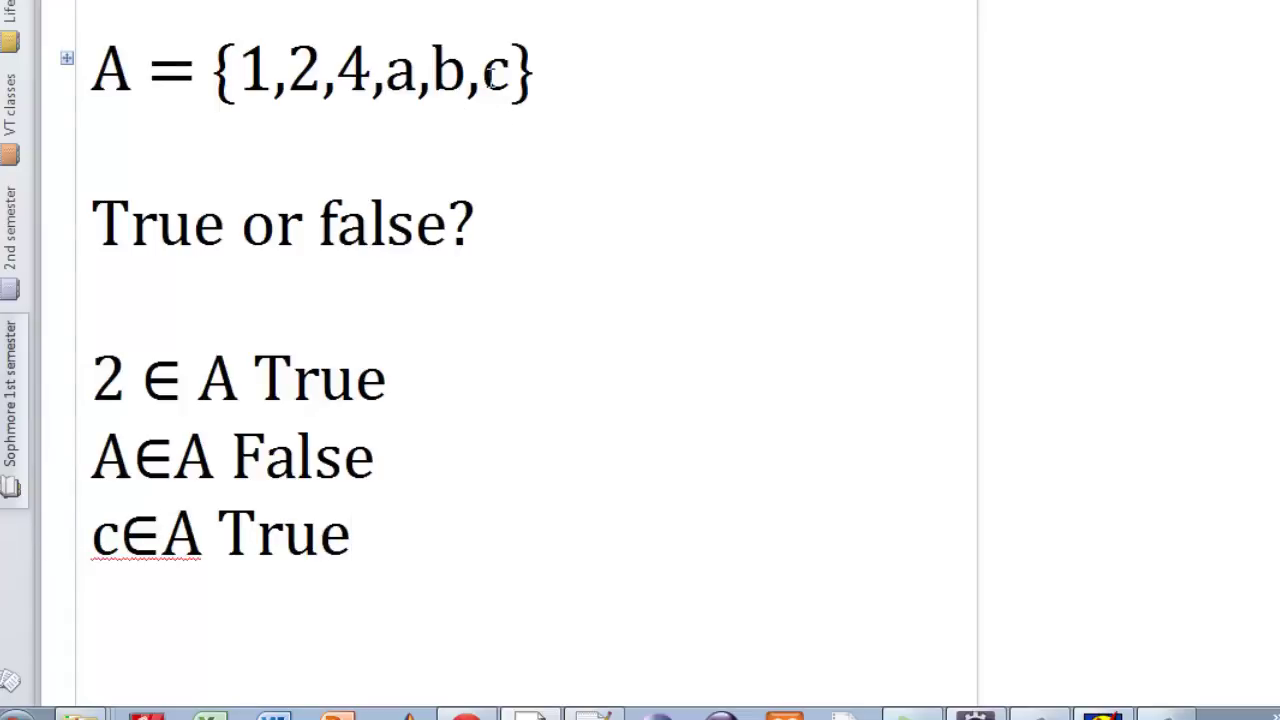
double_click(490, 74)
click(646, 186)
- Start a new line under MISSISSIPPI containing empty braces {}
scroll(530, 390, down, 4)
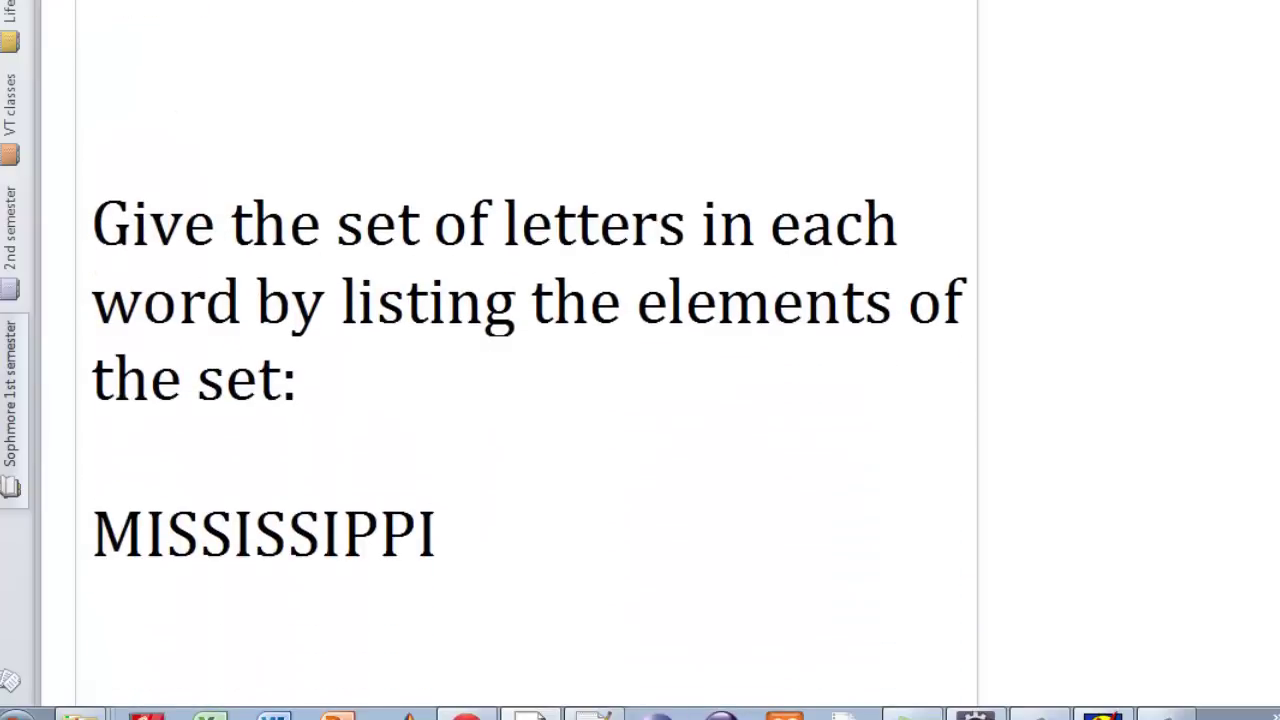
scroll(525, 360, up, 5)
scroll(525, 360, down, 6)
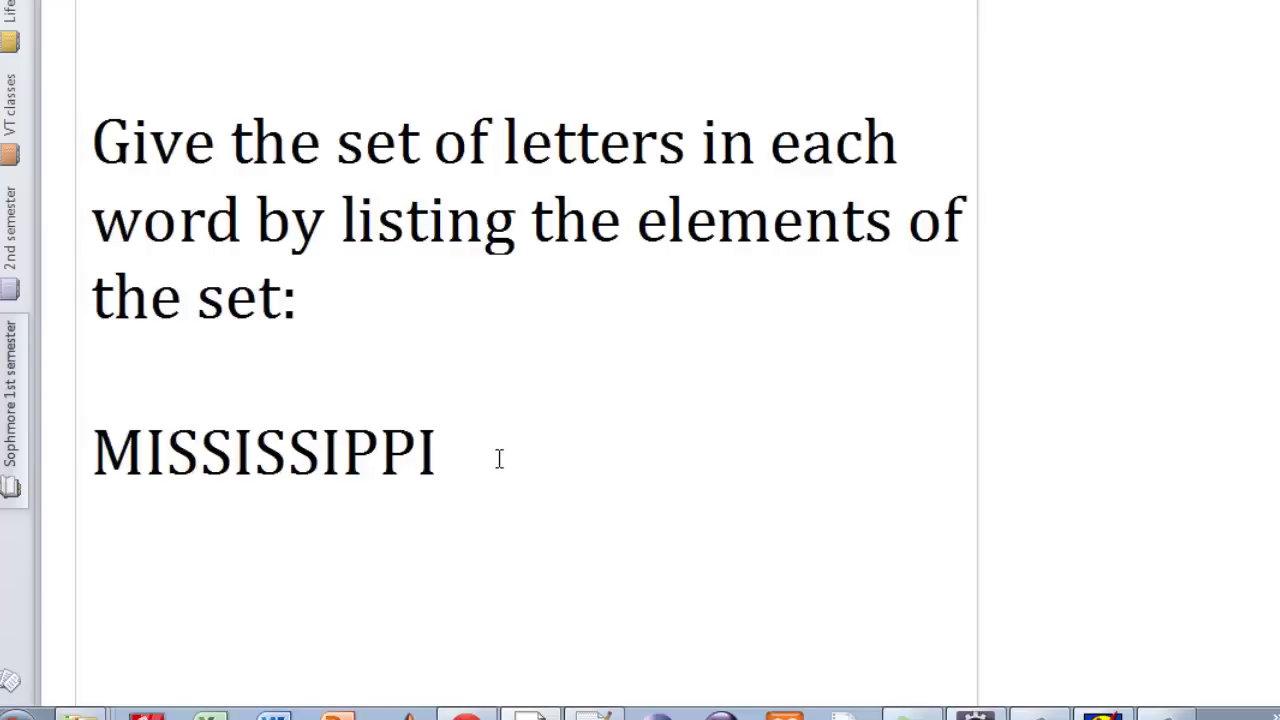
drag(493, 458, 104, 461)
click(572, 468)
key(Return)
text({)
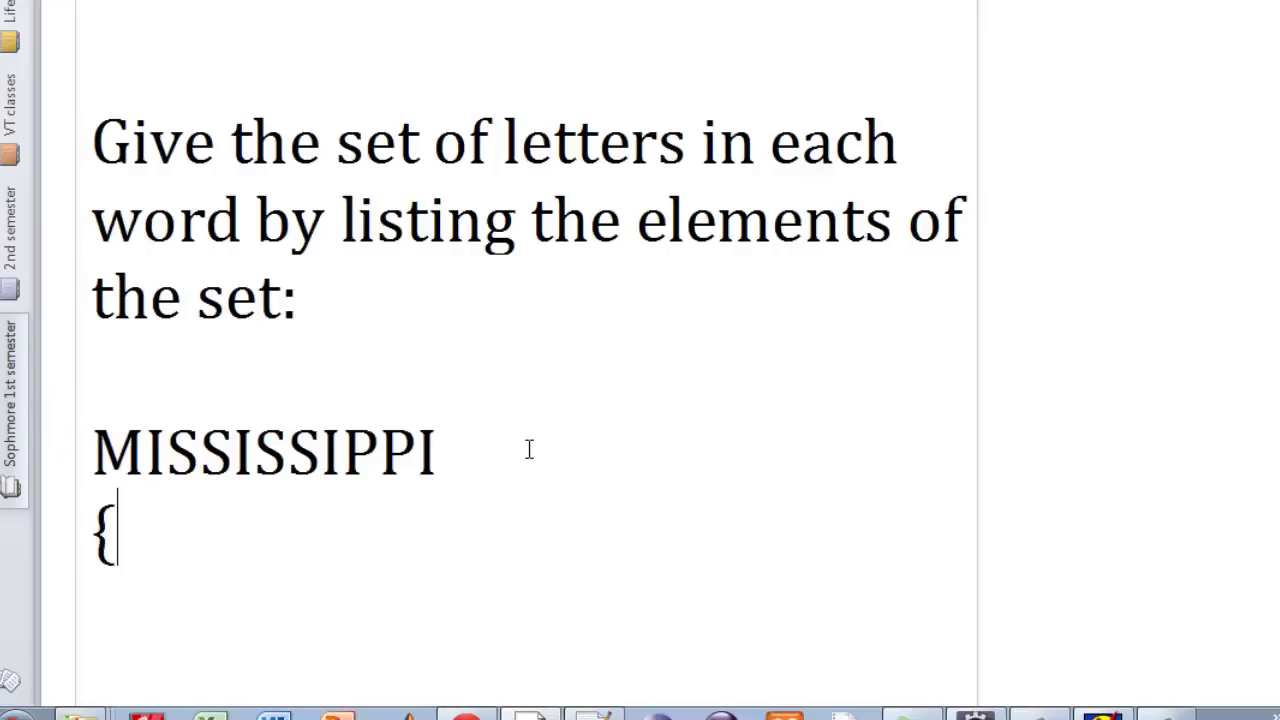
text(})
key(Left)
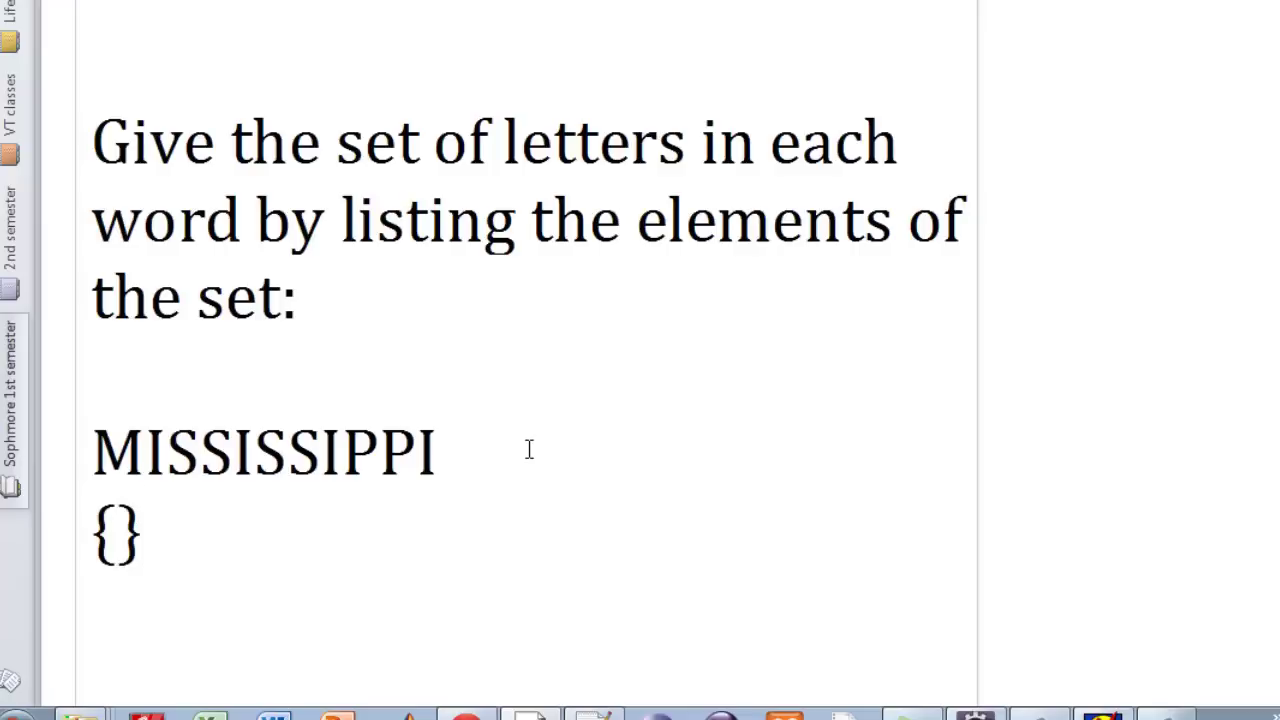
- Fill the braces with the letters M,I,S,P
drag(473, 456, 92, 456)
click(460, 482)
key(Down)
key(Left)
text(M,)
text(I,S)
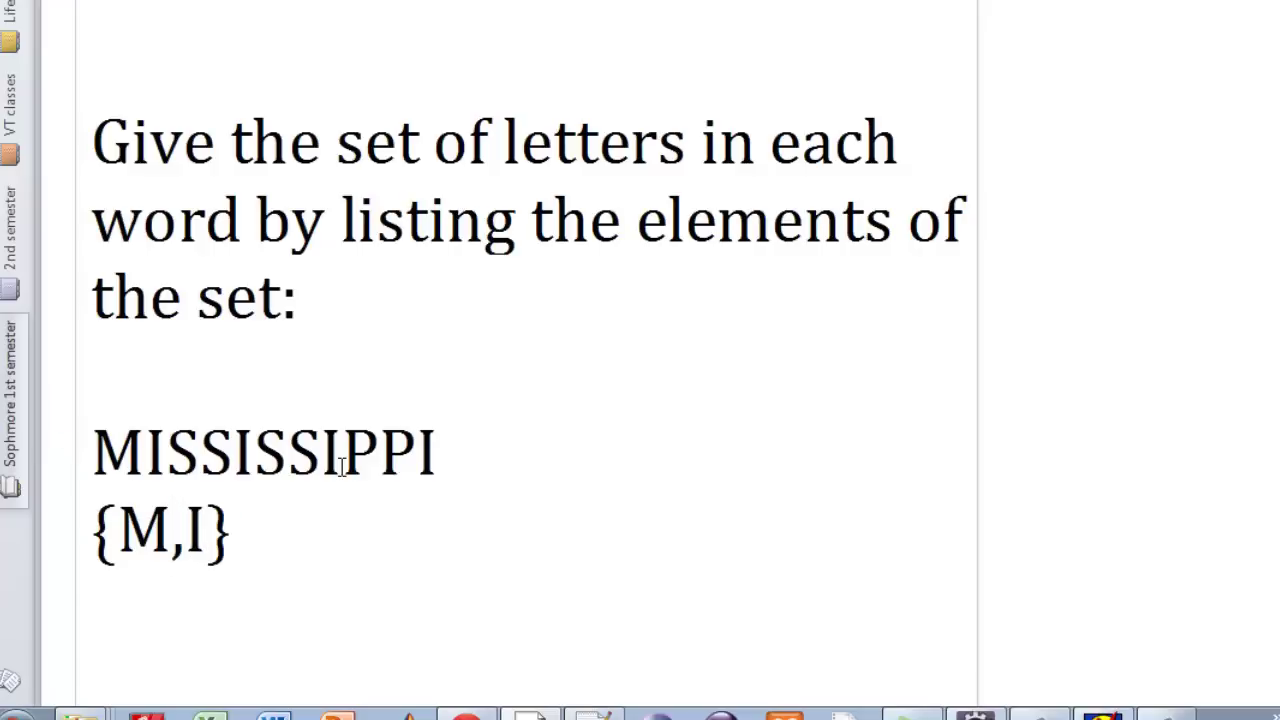
text(,)
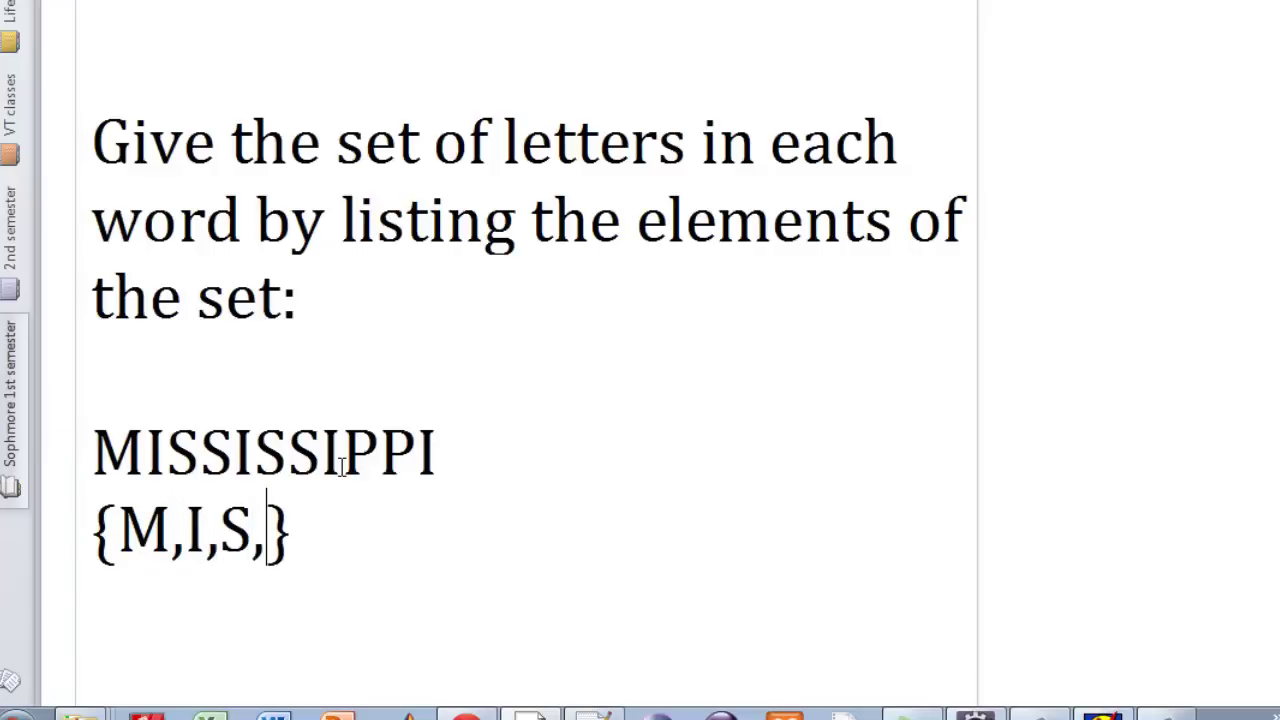
text(P)
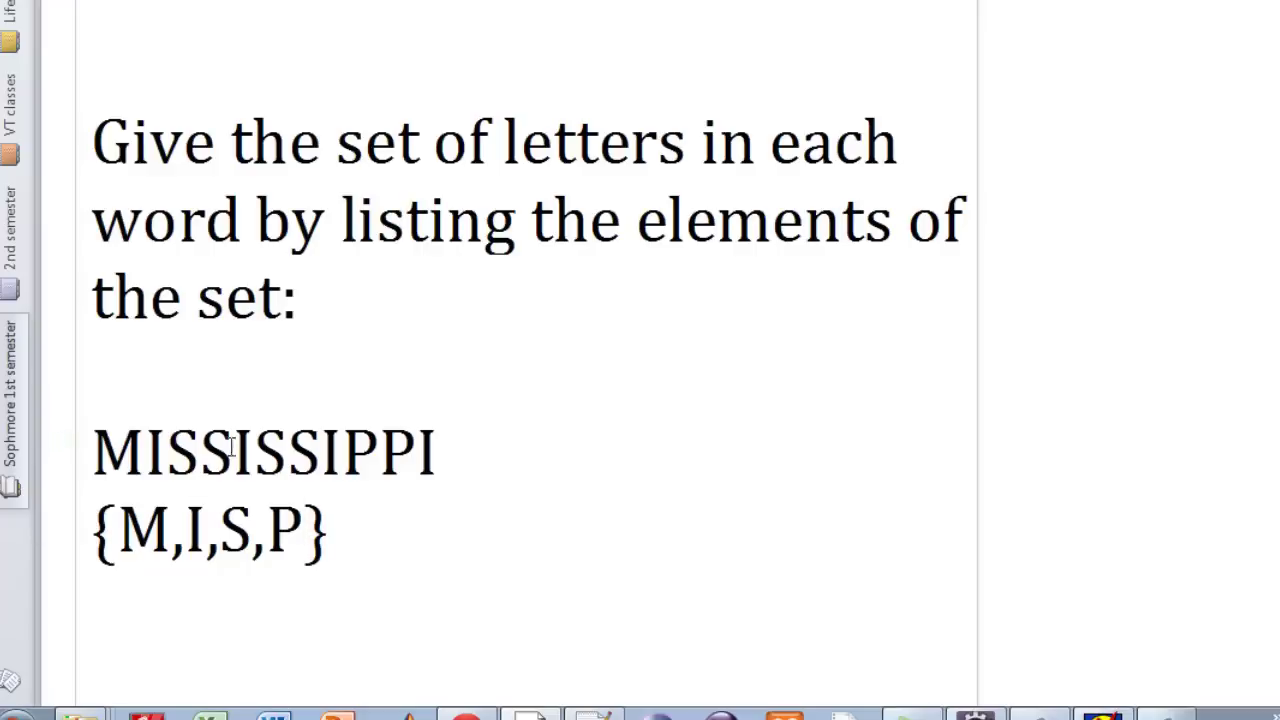
- Highlight the repeated letters in MISSISSIPPI and the S in {M,I,S,P} for comparison
drag(120, 450, 446, 477)
click(446, 477)
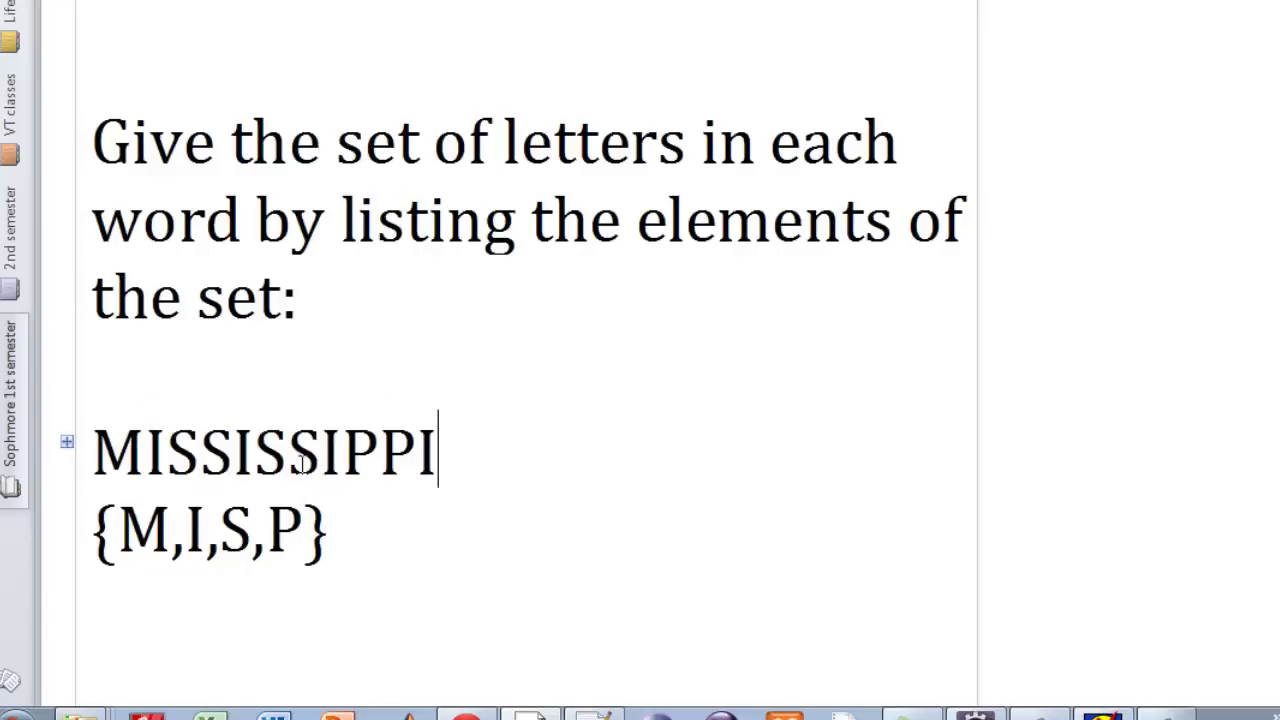
double_click(247, 527)
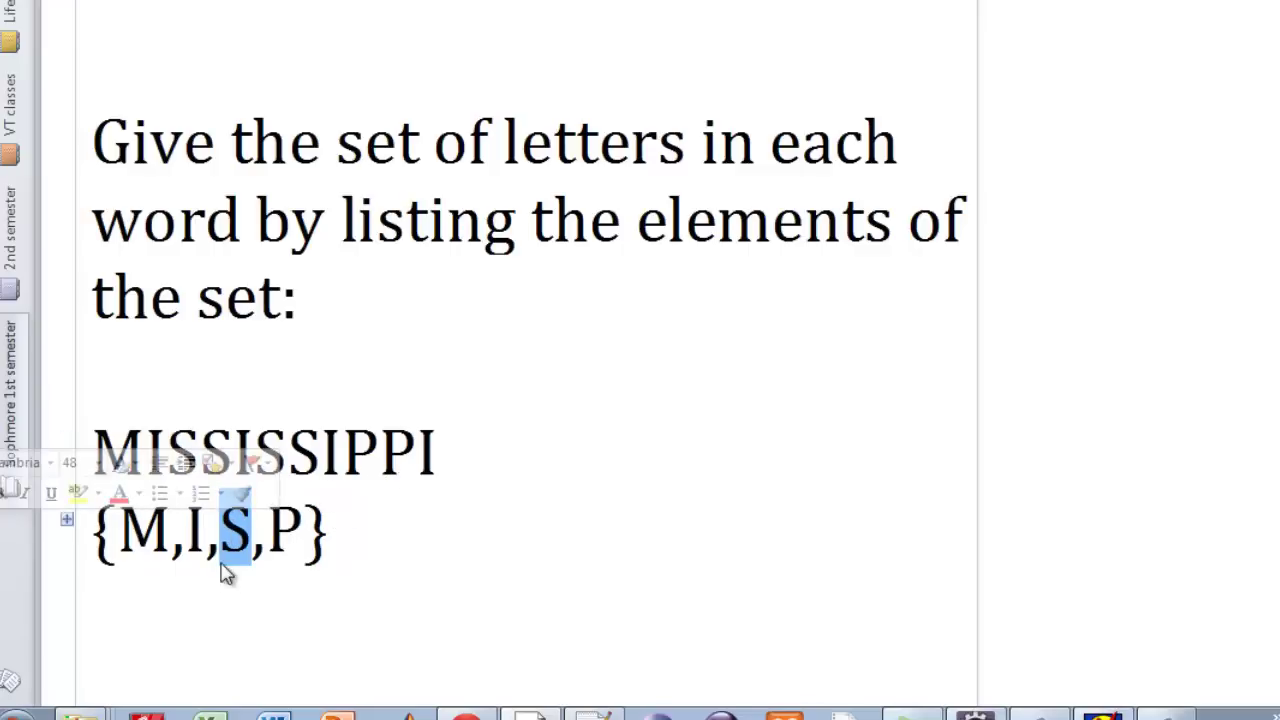
click(689, 511)
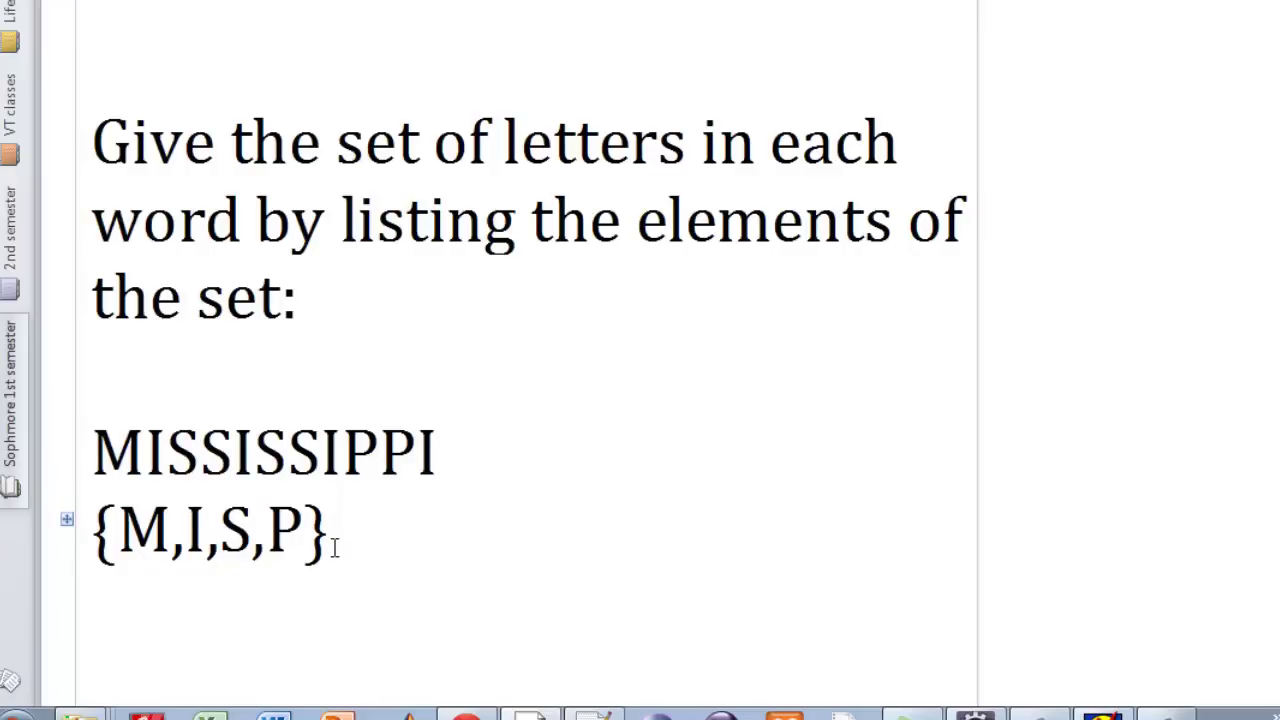
drag(437, 451, 450, 455)
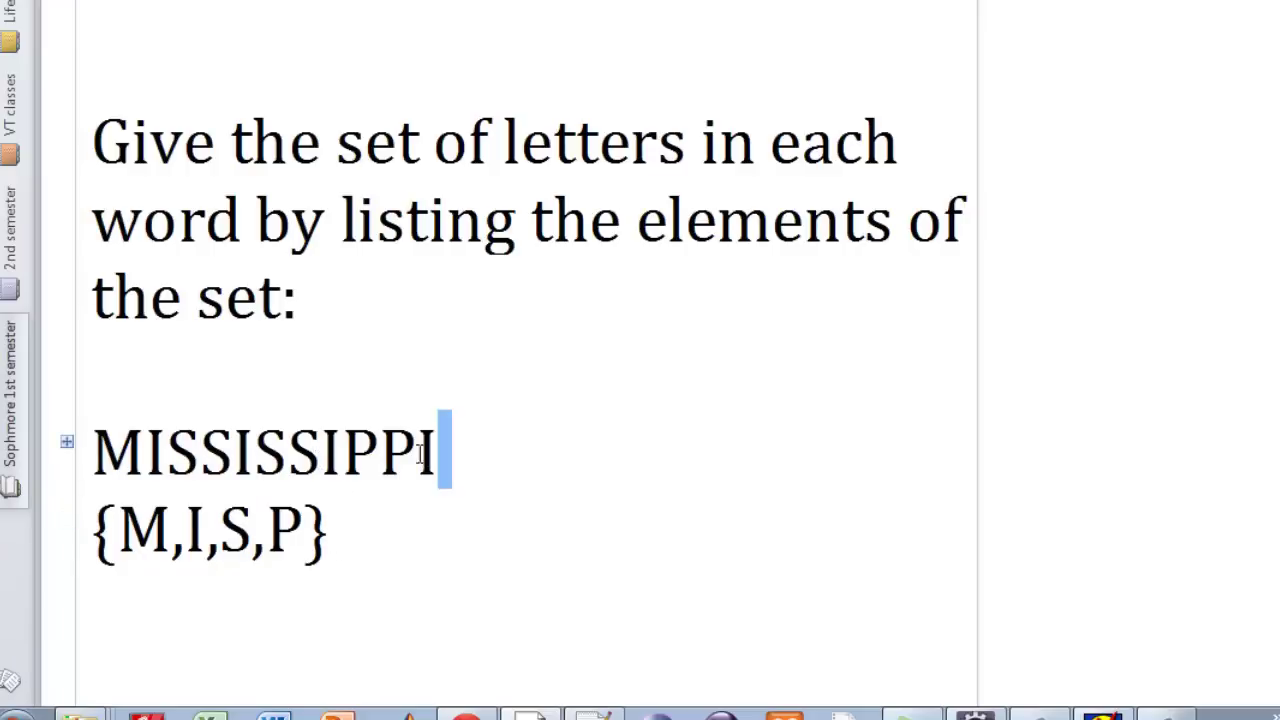
triple_click(323, 470)
click(420, 614)
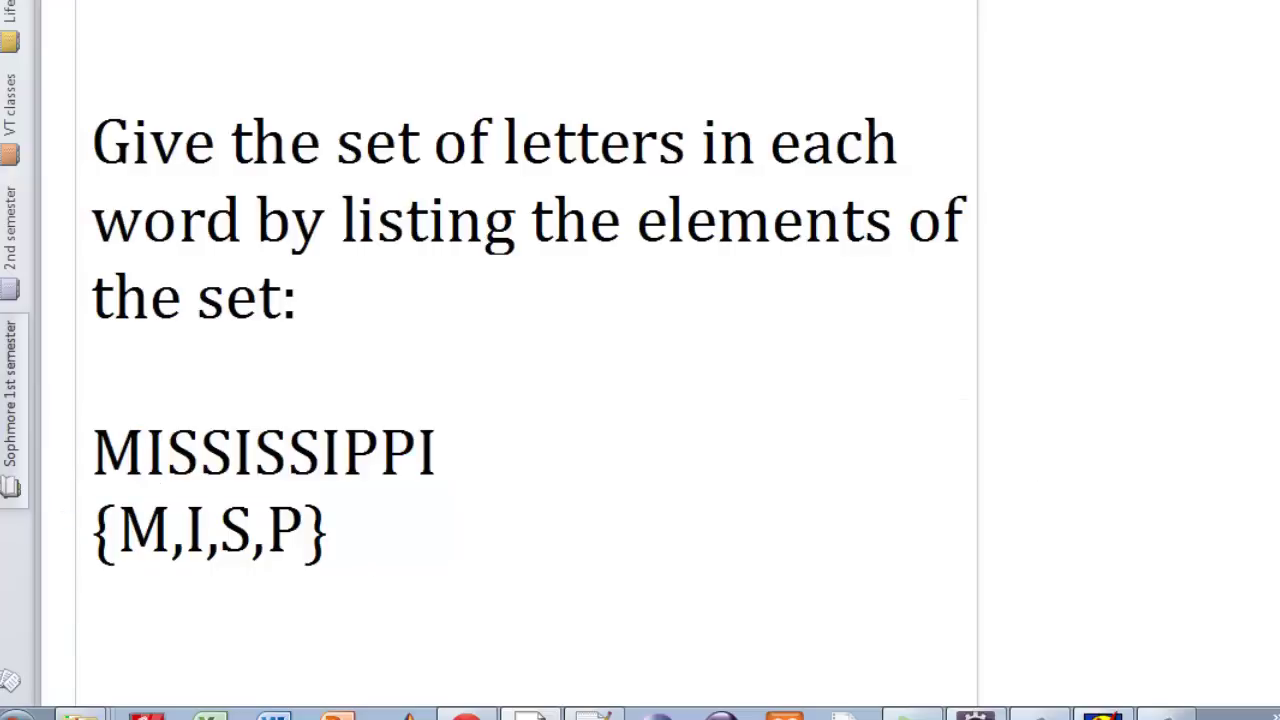
- Scroll to the Hard Question and highlight the inner set {5,6} in A
scroll(525, 400, down, 1)
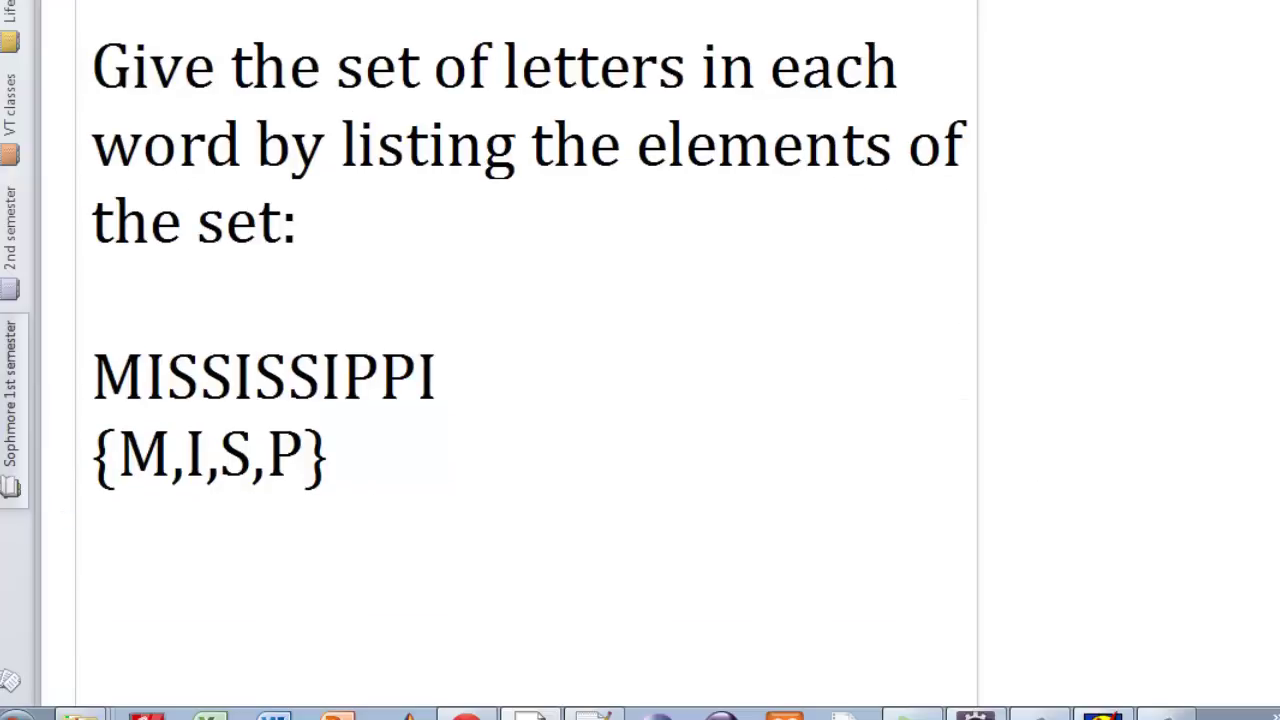
scroll(525, 360, down, 6)
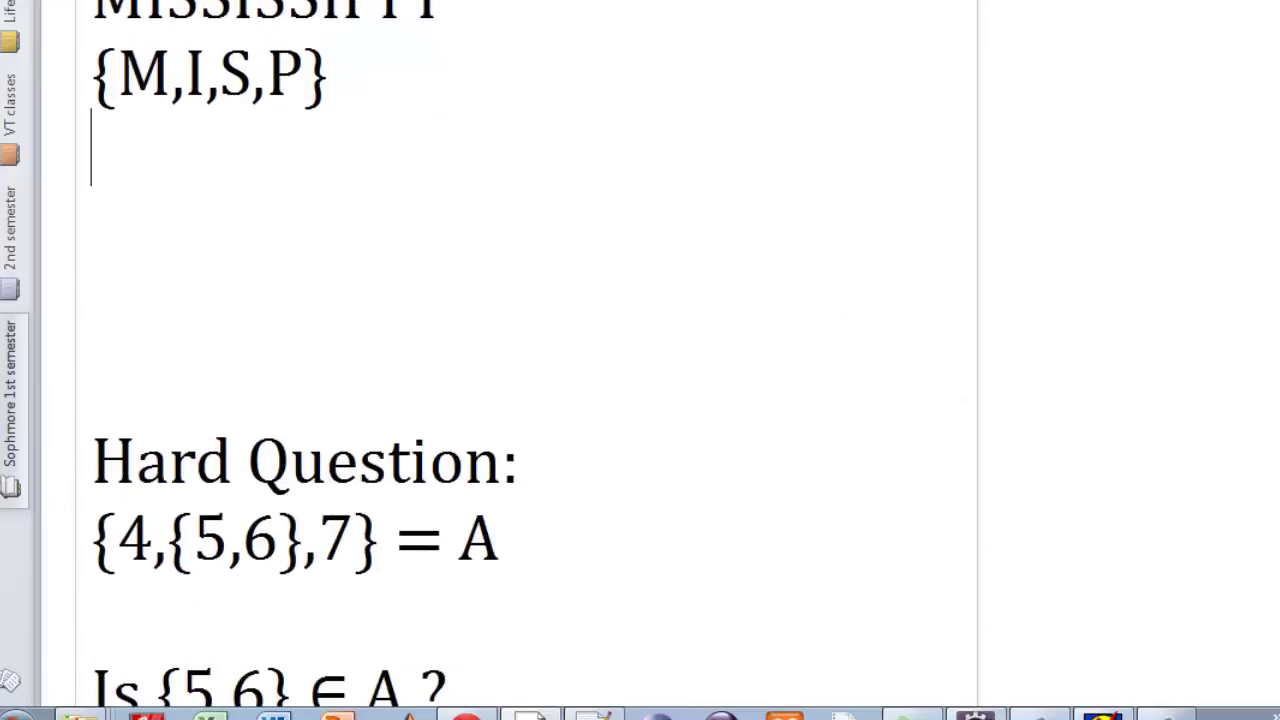
scroll(525, 330, up, 1)
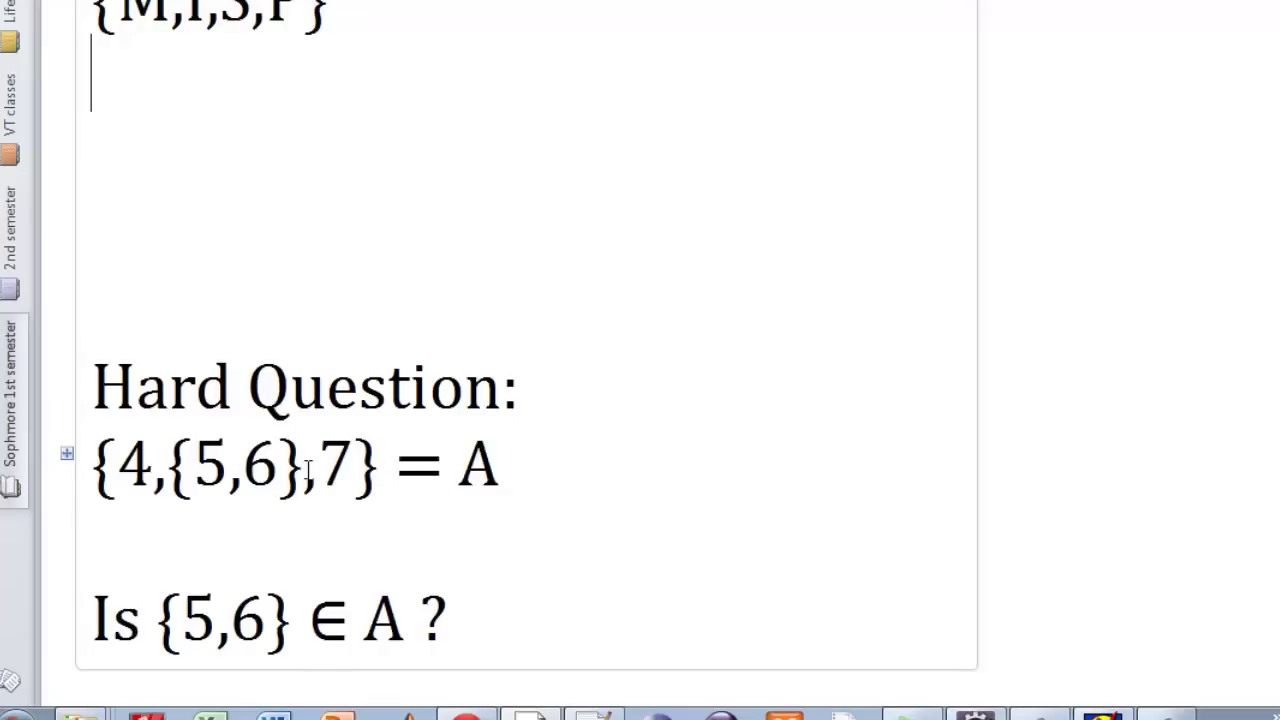
drag(301, 470, 173, 475)
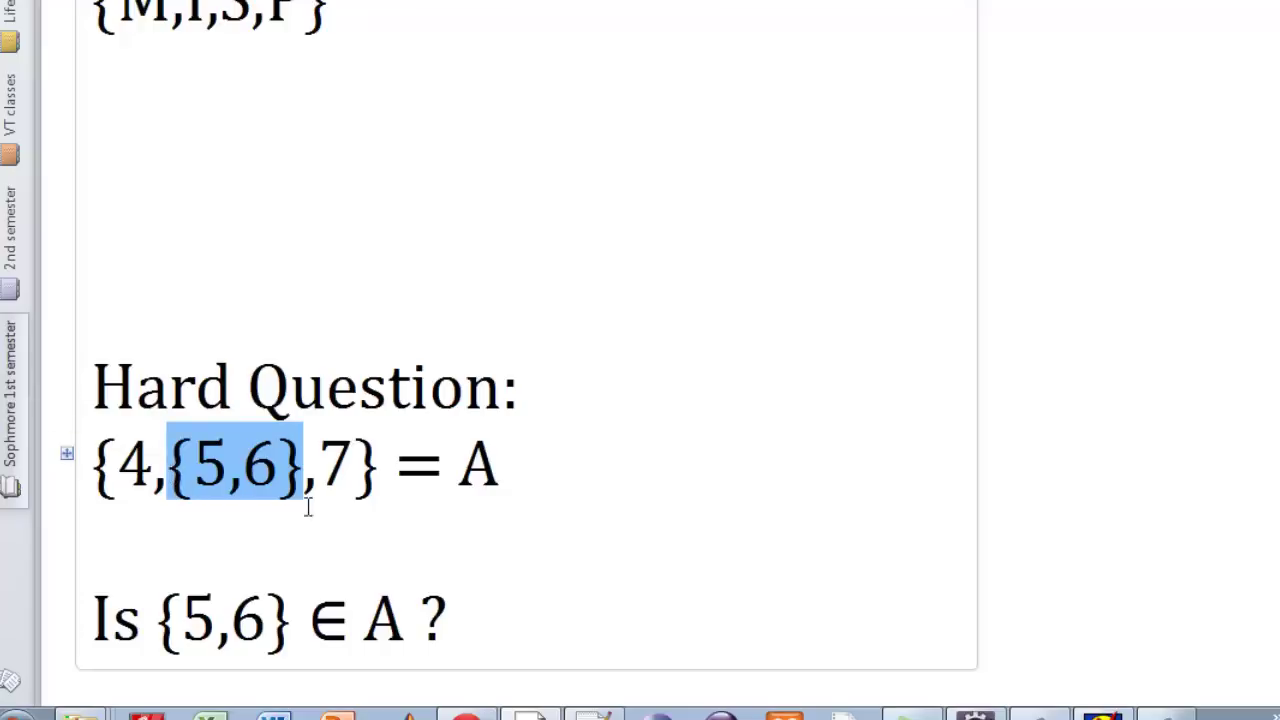
click(368, 515)
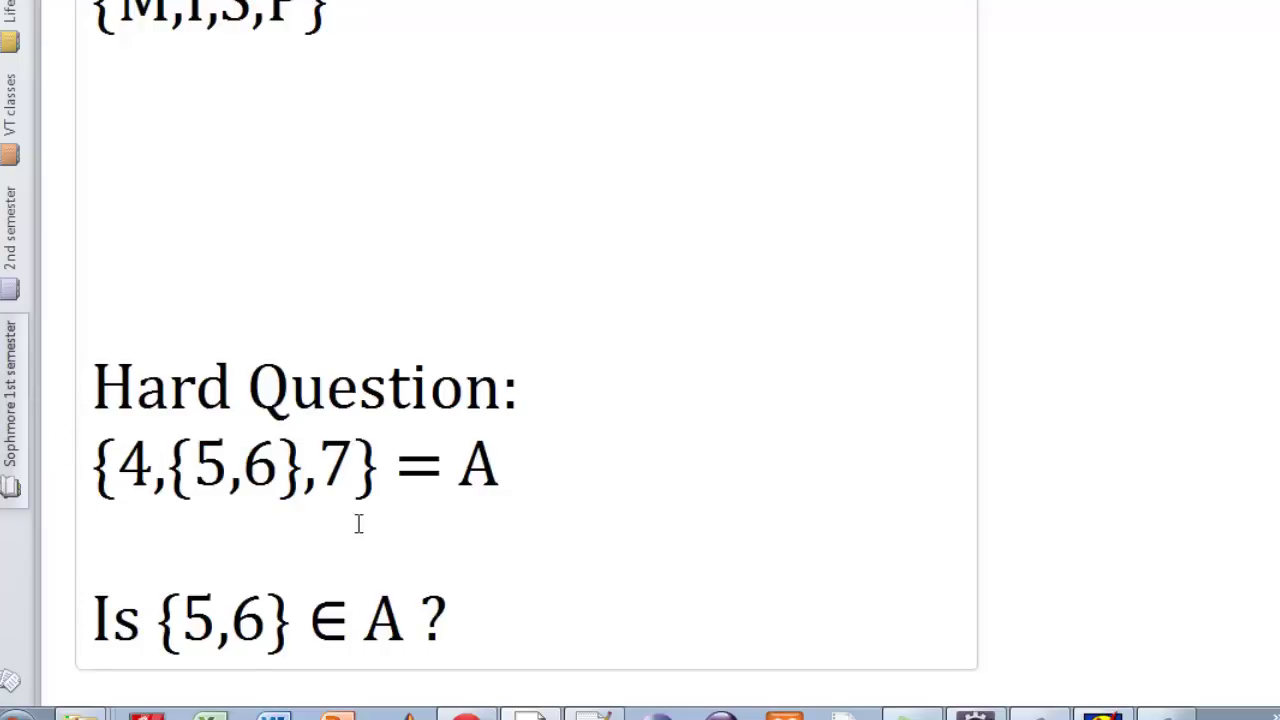
- Append 'True or false?' to the Hard Question heading and highlight the question 'Is {5,6} ∈ A ?'
click(553, 399)
text(True or false?)
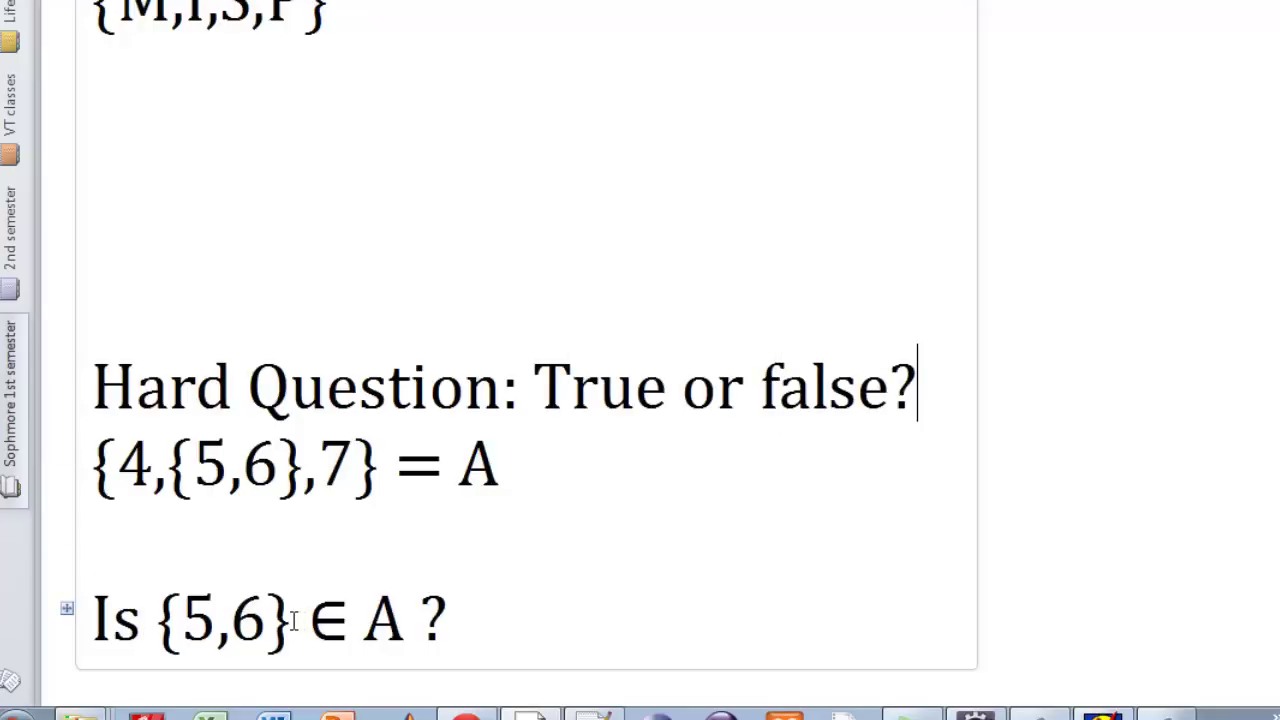
drag(294, 620, 158, 622)
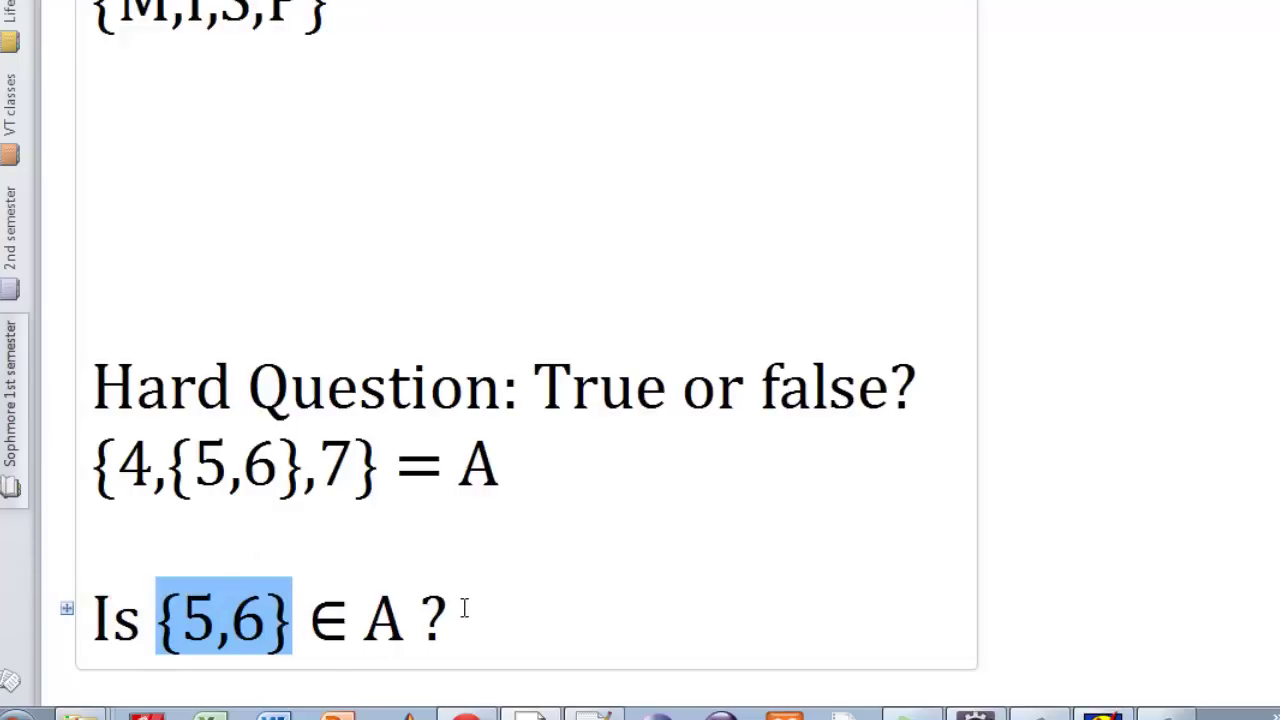
drag(427, 618, 91, 615)
click(360, 517)
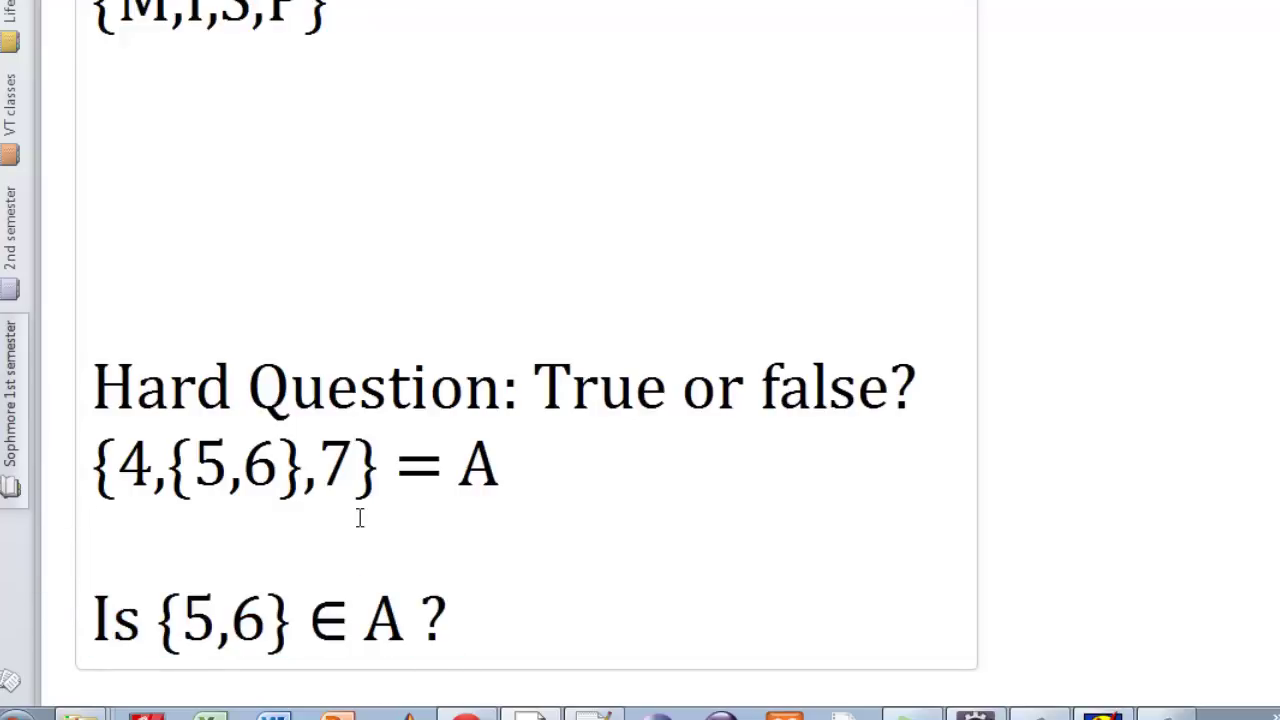